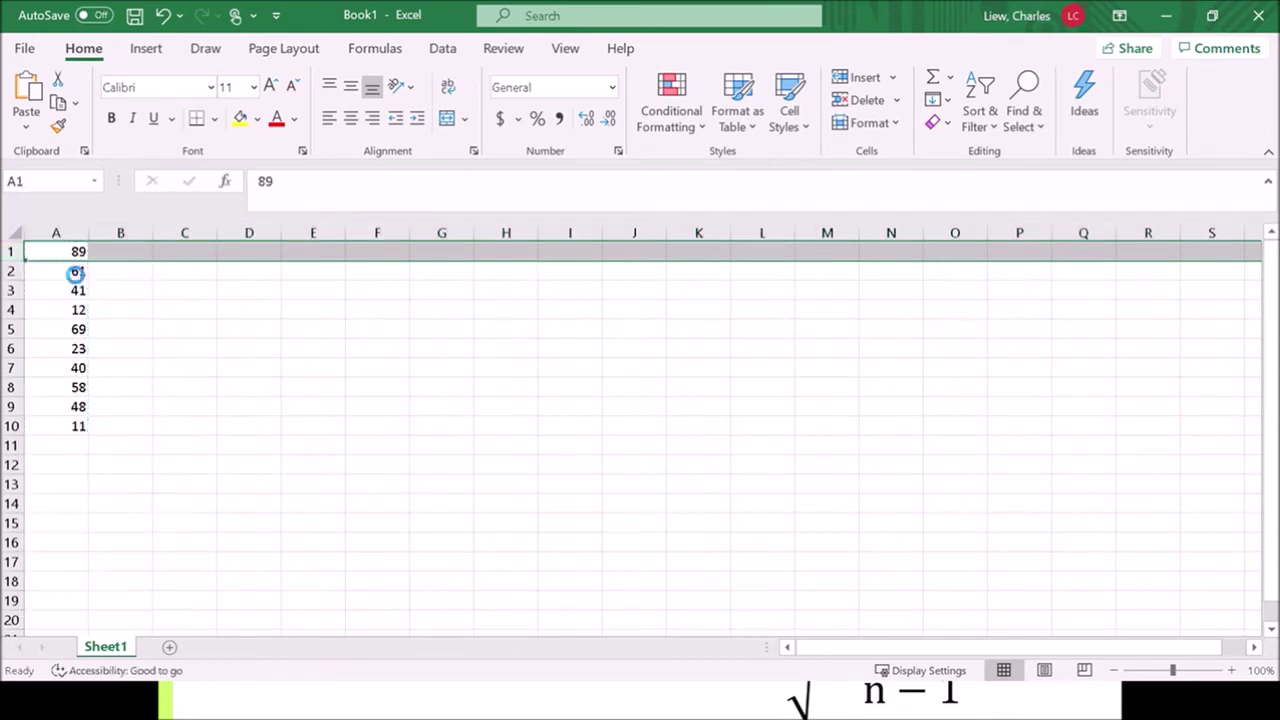
# - Enter the heading X in cell A1, in the blank row above the list of numbers
pyautogui.click(74, 252)
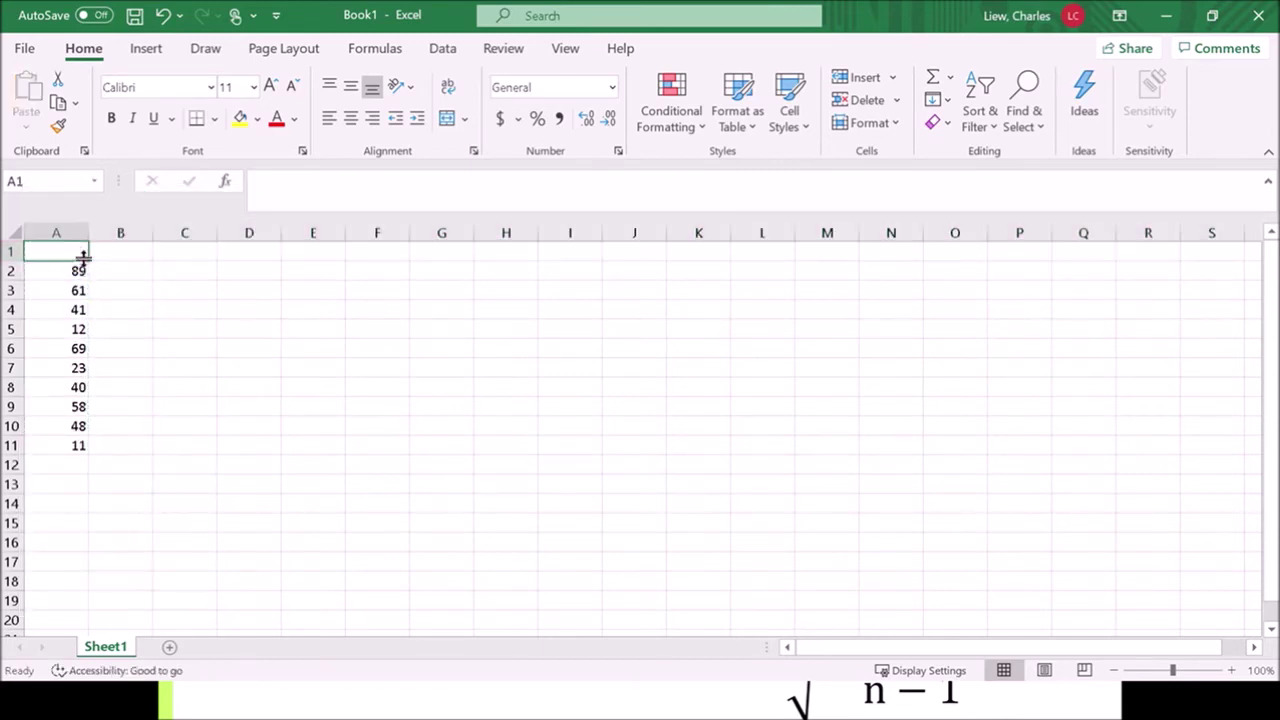
pyautogui.write('X')
pyautogui.press('Tab')
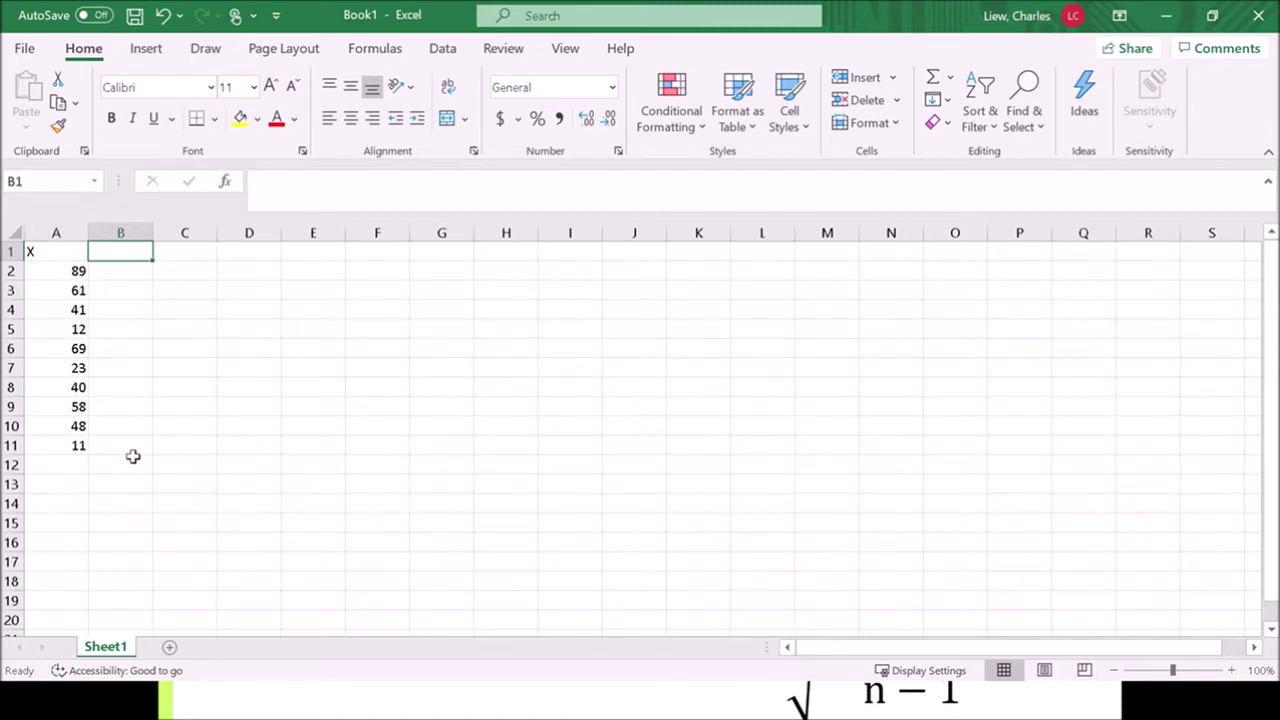
pyautogui.click(64, 240)
pyautogui.rightClick(66, 243)
pyautogui.rightClick(60, 237)
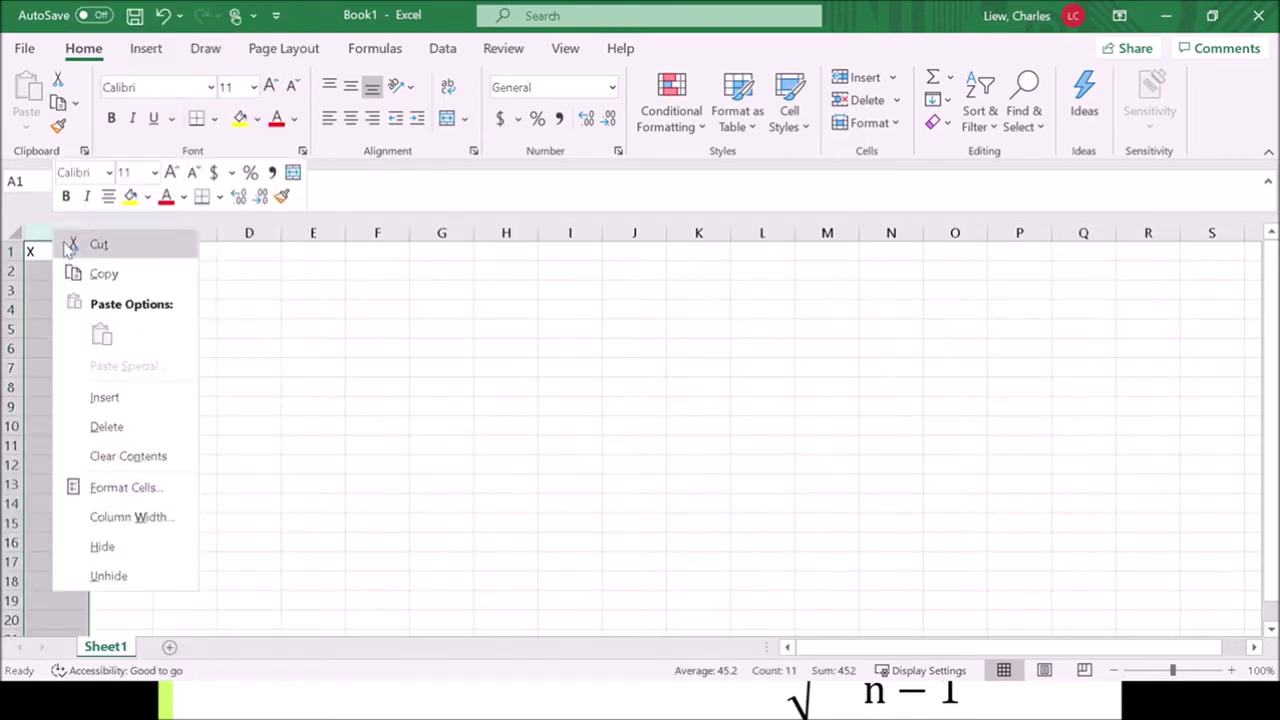
pyautogui.click(114, 422)
pyautogui.hotkey('ctrl', 'z')
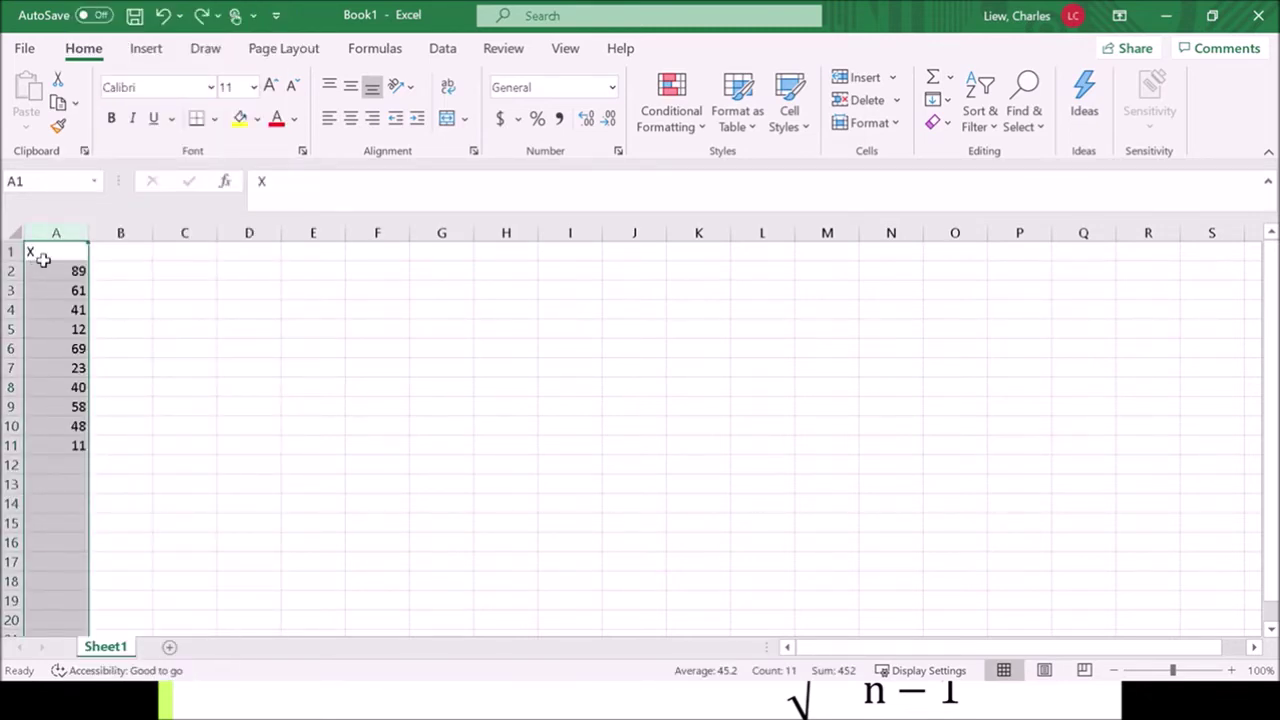
# - Insert a blank column before the X column and enter the heading i in cell A1
pyautogui.rightClick(52, 245)
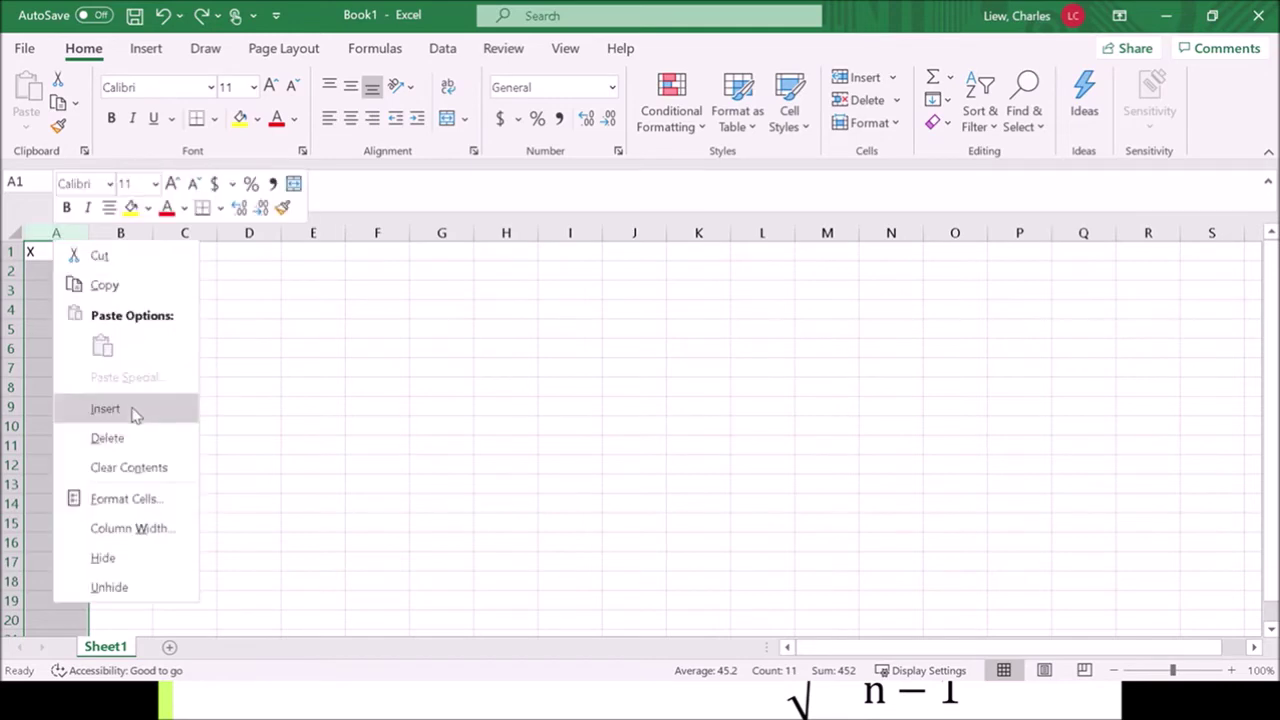
pyautogui.click(131, 411)
pyautogui.click(60, 249)
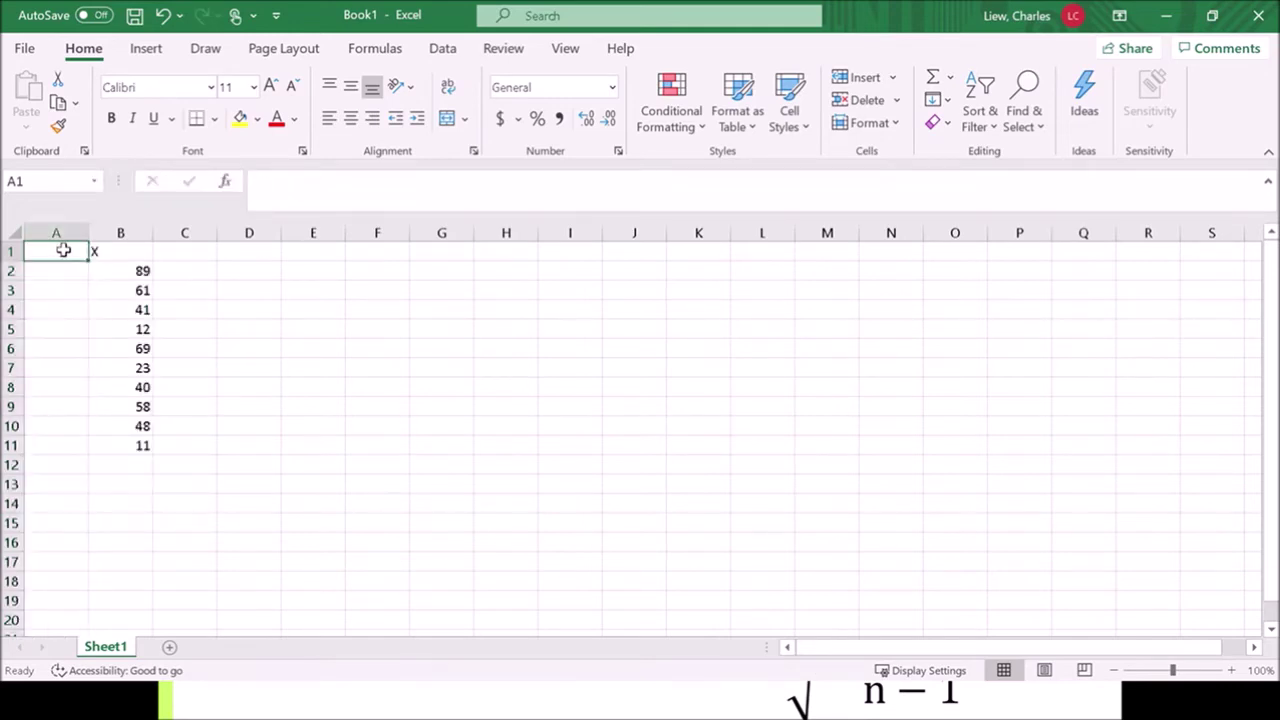
pyautogui.write('i')
pyautogui.click(77, 290)
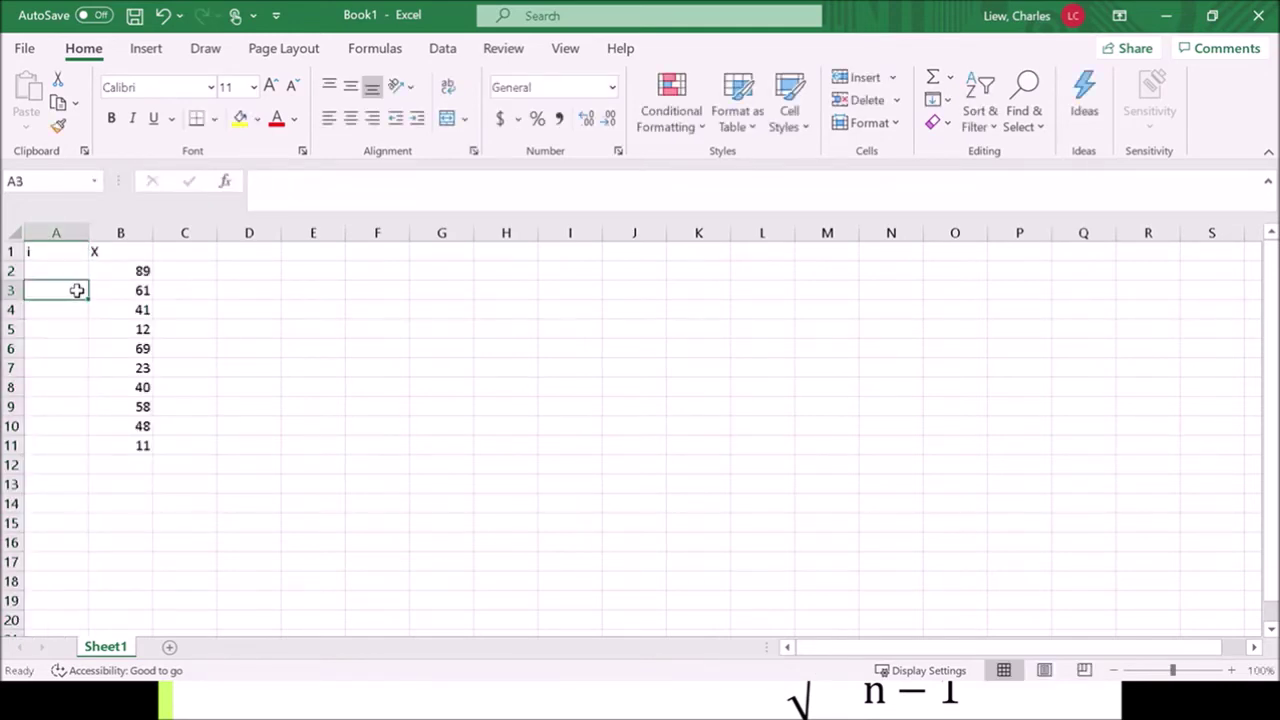
# - Number the data rows from 1 to 10 in cells A2 to A11, extending the typed series downward
pyautogui.press('Up')
pyautogui.write('1')
pyautogui.press('Return')
pyautogui.write('2')
pyautogui.press('Return')
pyautogui.write('3')
pyautogui.press('Return')
pyautogui.write('4 5')
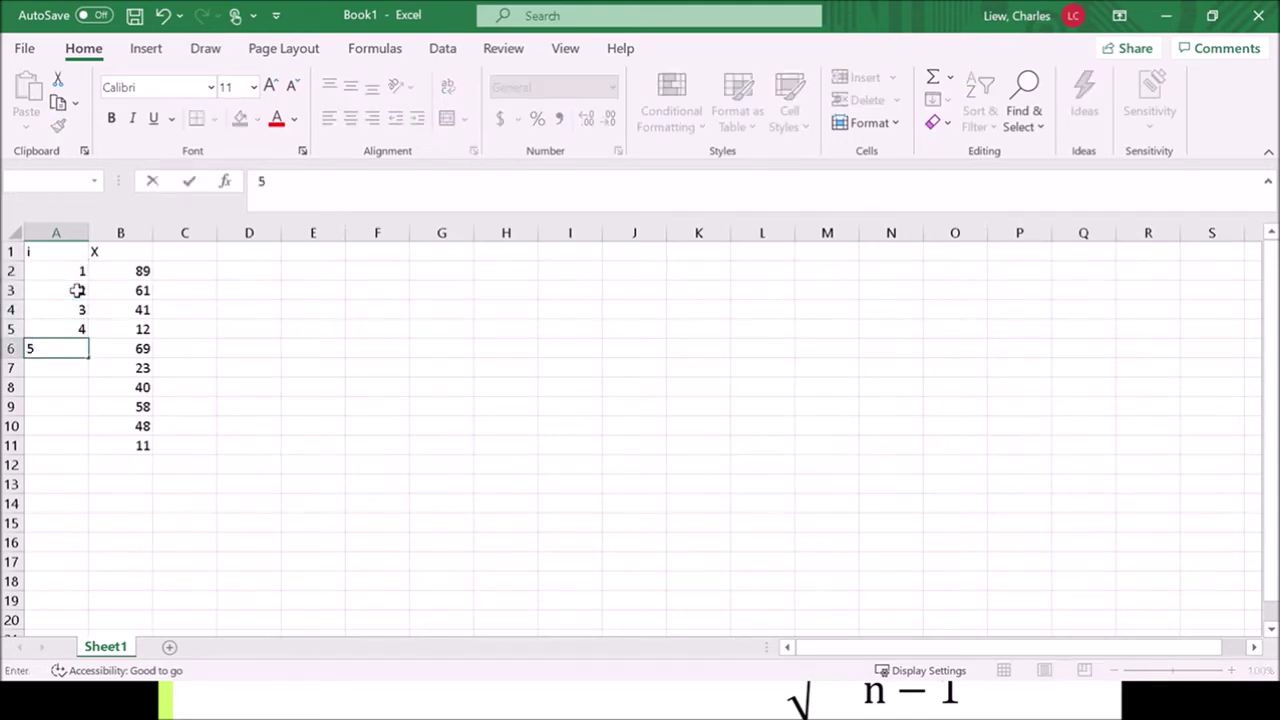
pyautogui.press('Return')
pyautogui.moveTo(77, 290); pyautogui.dragTo(83, 451)
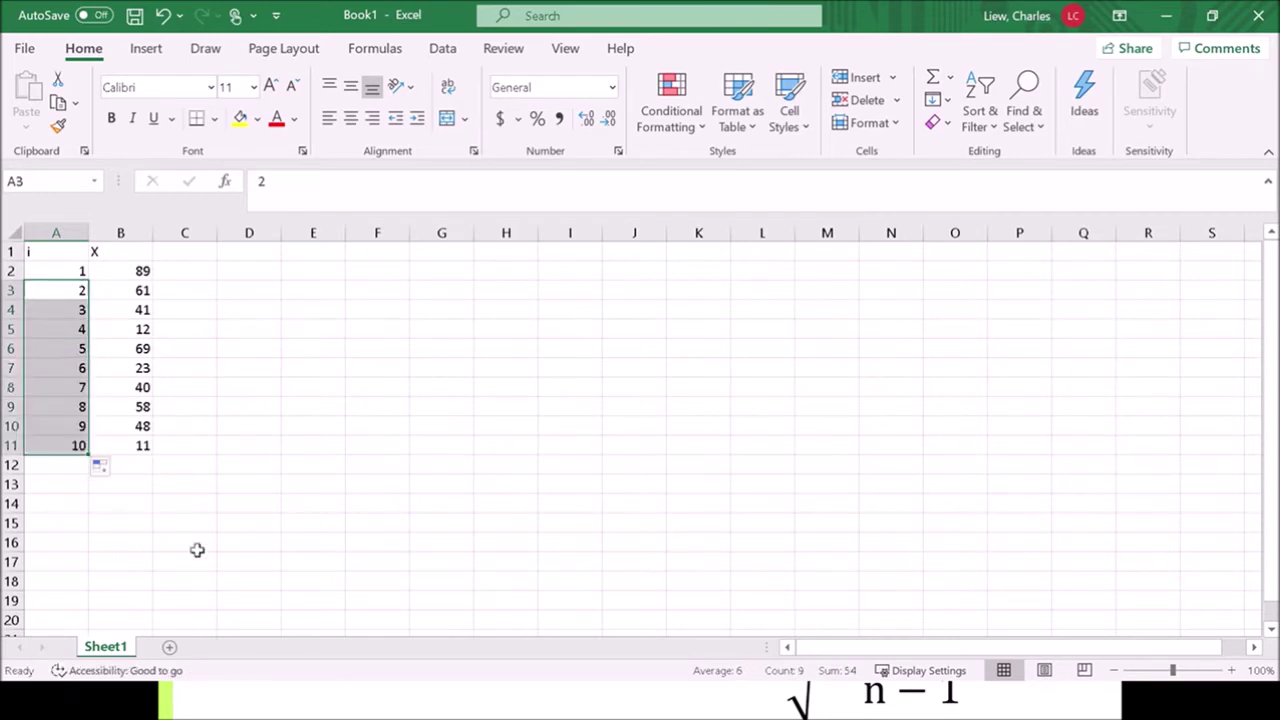
pyautogui.click(192, 545)
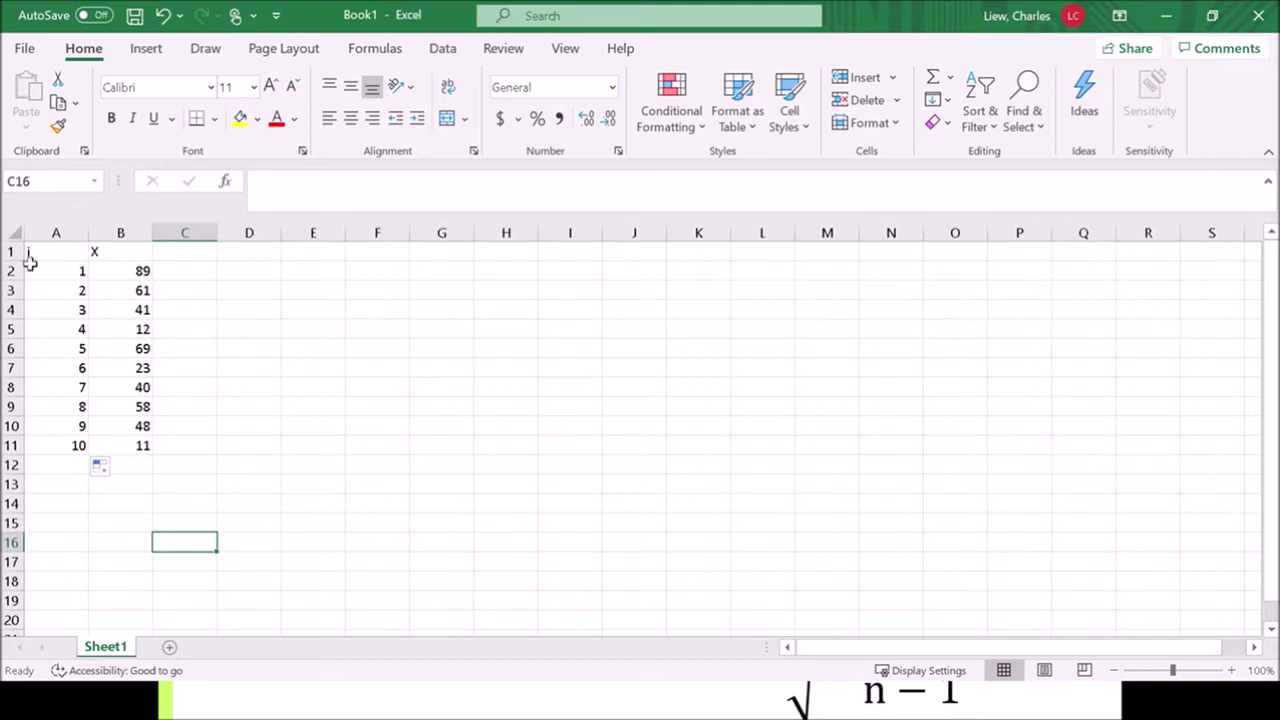
pyautogui.moveTo(55, 272); pyautogui.dragTo(63, 445)
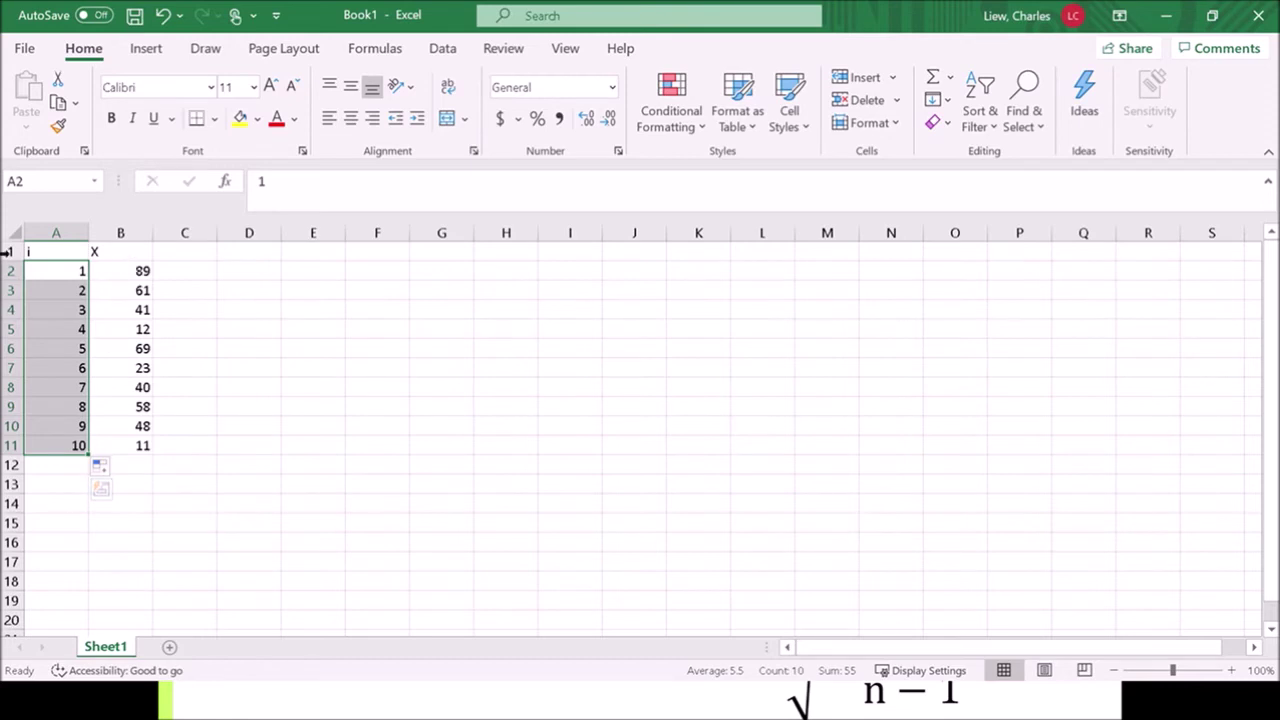
pyautogui.moveTo(43, 251); pyautogui.dragTo(49, 445)
pyautogui.moveTo(120, 252); pyautogui.dragTo(125, 427)
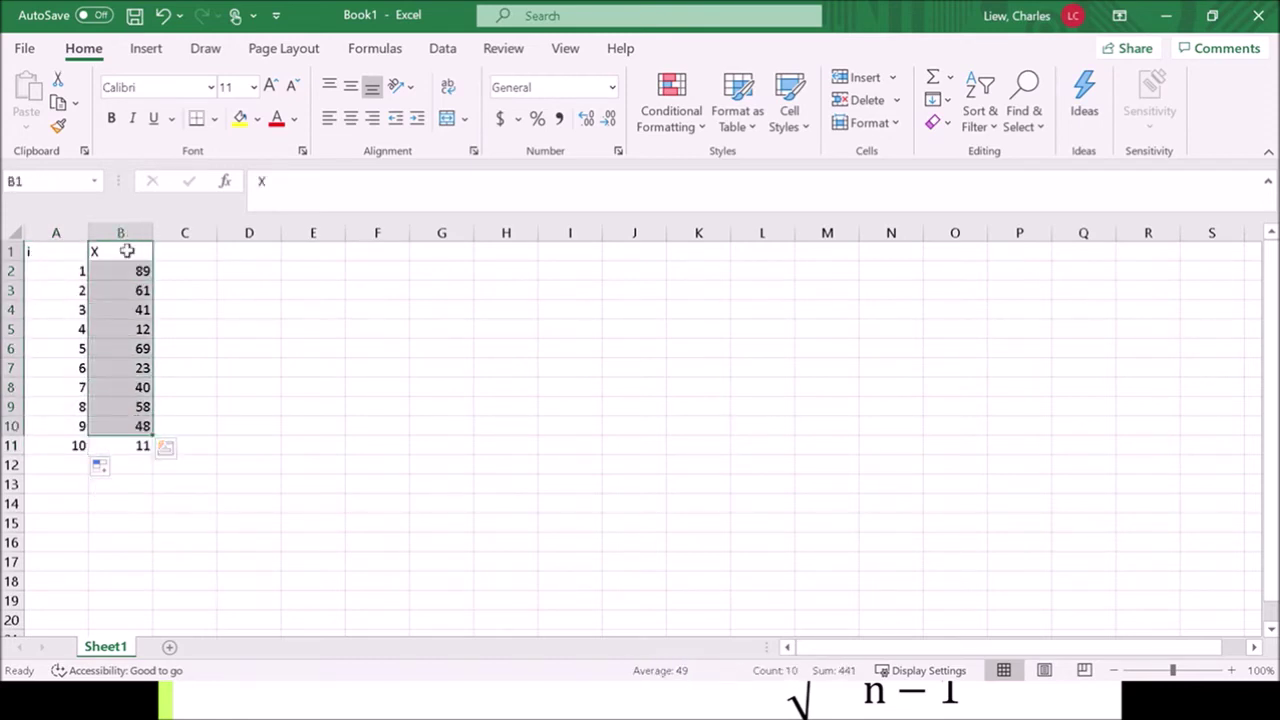
pyautogui.click(127, 251)
pyautogui.click(201, 255)
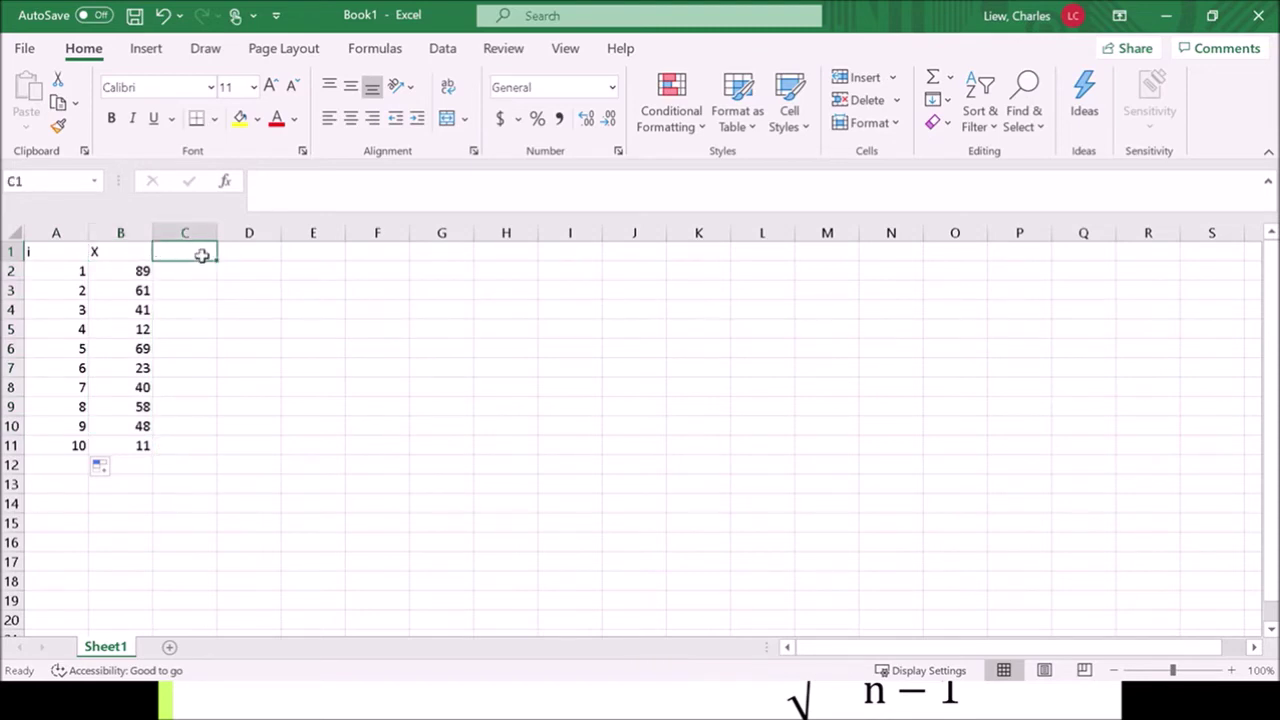
# - Calculate the mean of the X values B2:B11 in cell B14 with the AVERAGE function
pyautogui.click(120, 497)
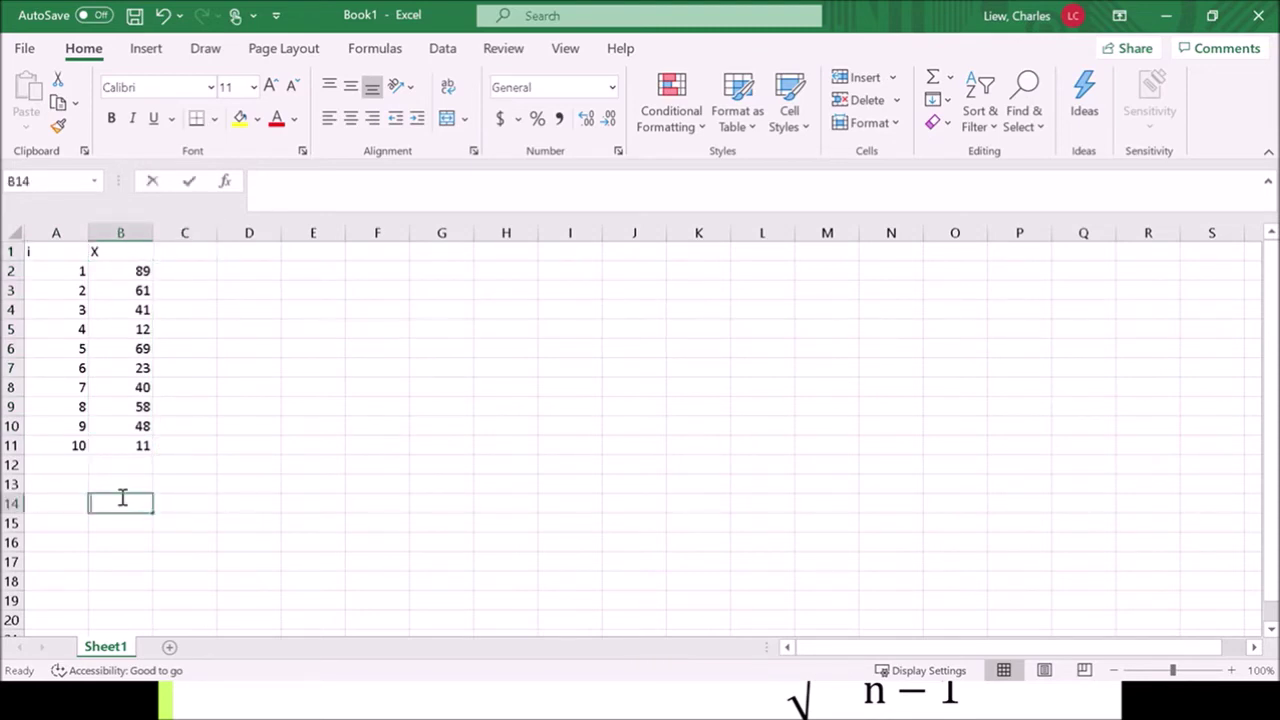
pyautogui.write('=average(')
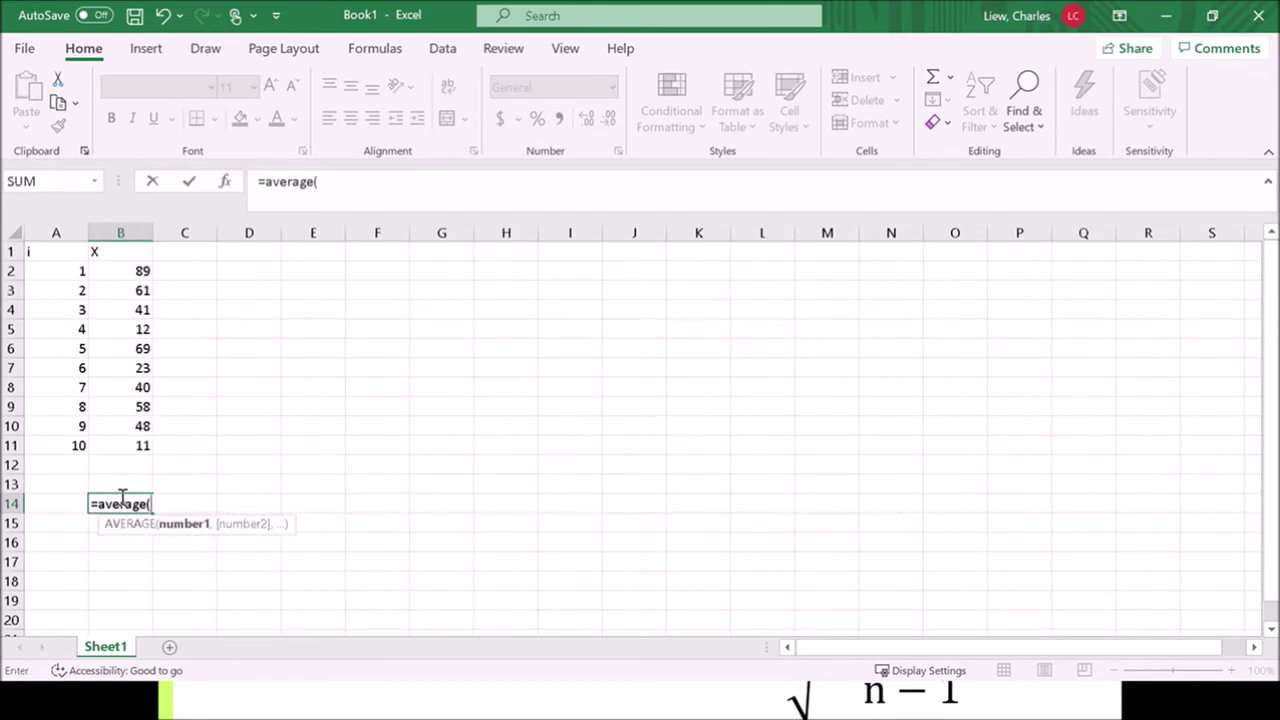
pyautogui.moveTo(139, 271); pyautogui.dragTo(142, 456)
pyautogui.write(')')
pyautogui.press('Tab')
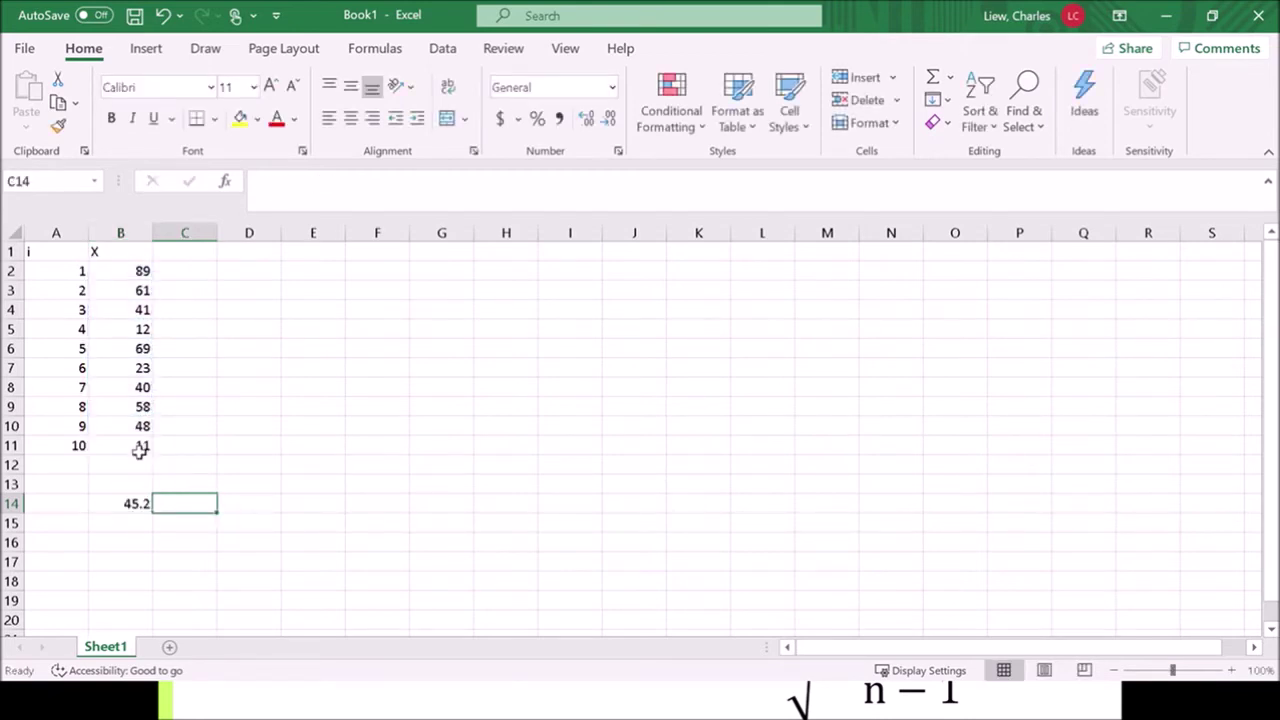
# - Enter the heading (X - Xbar) in cell C1
pyautogui.click(191, 255)
pyautogui.write('(')
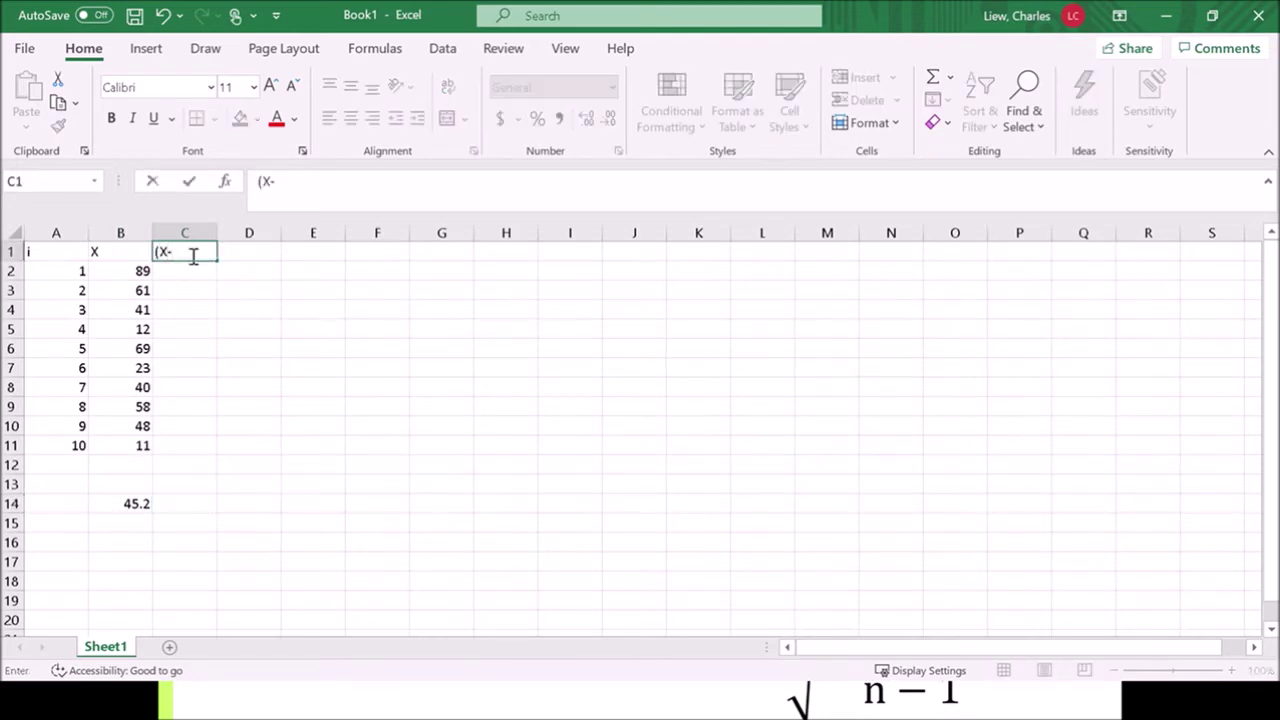
pyautogui.write('X - Xbar)')
pyautogui.press('Tab')
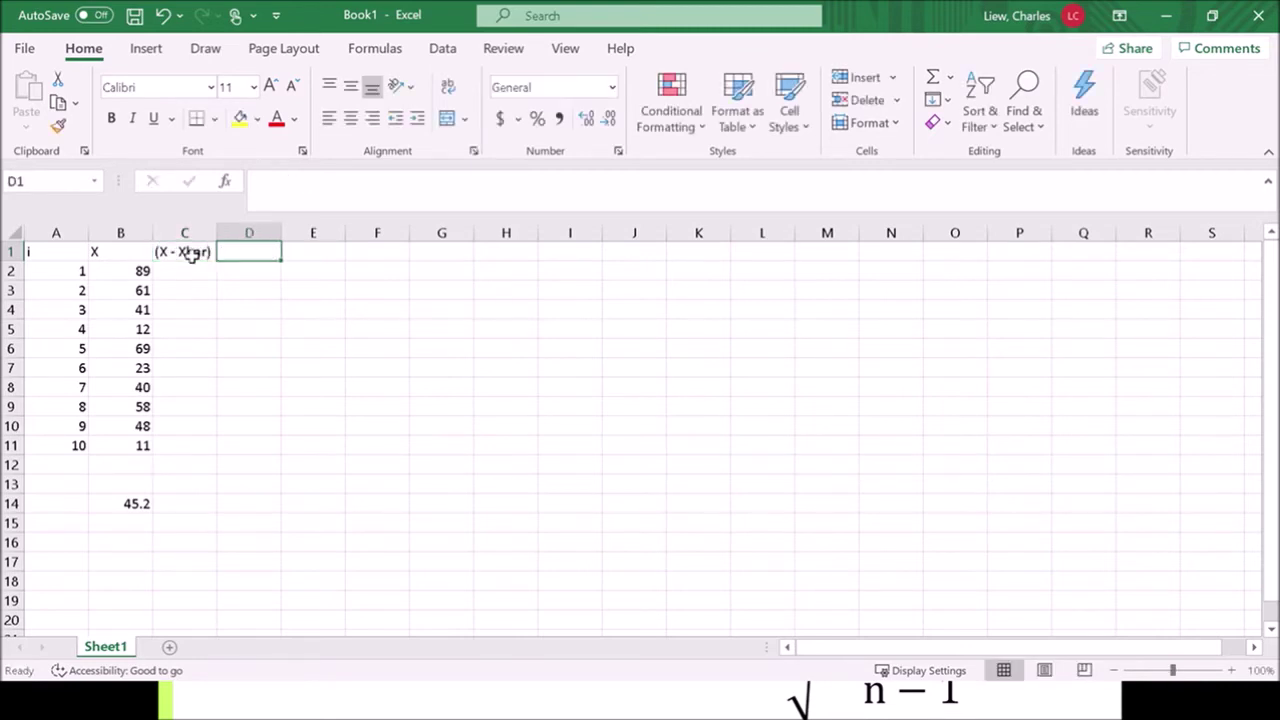
# - Enter the deviation formula =B2-B$14 in cell C2, with the row of the mean's reference locked
pyautogui.click(194, 274)
pyautogui.write('=')
pyautogui.click(130, 270)
pyautogui.write('-')
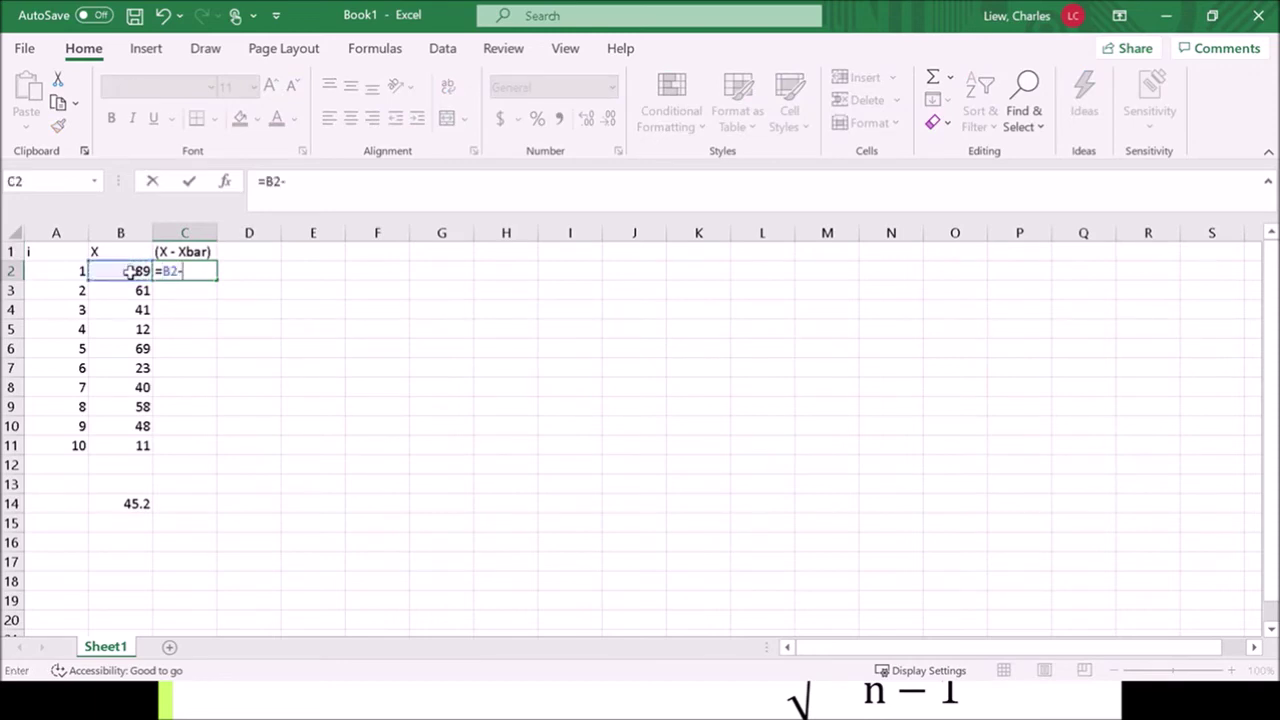
pyautogui.click(131, 500)
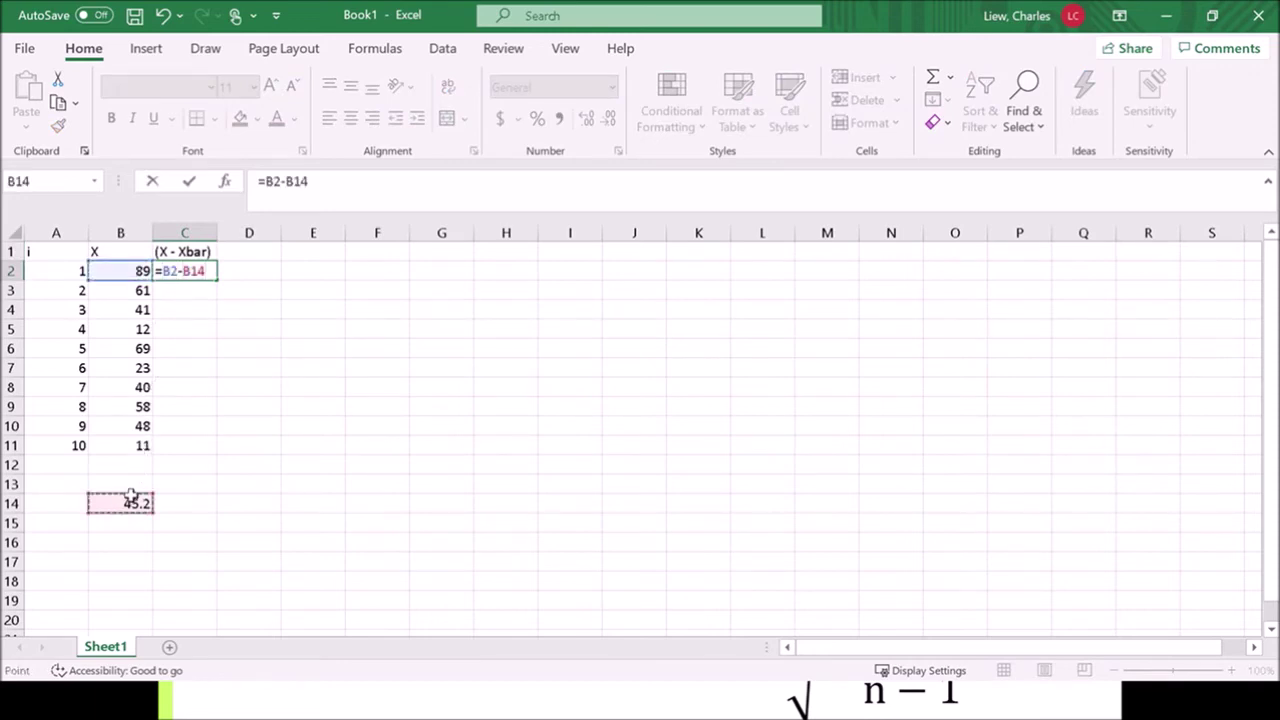
pyautogui.click(295, 182)
pyautogui.write('$')
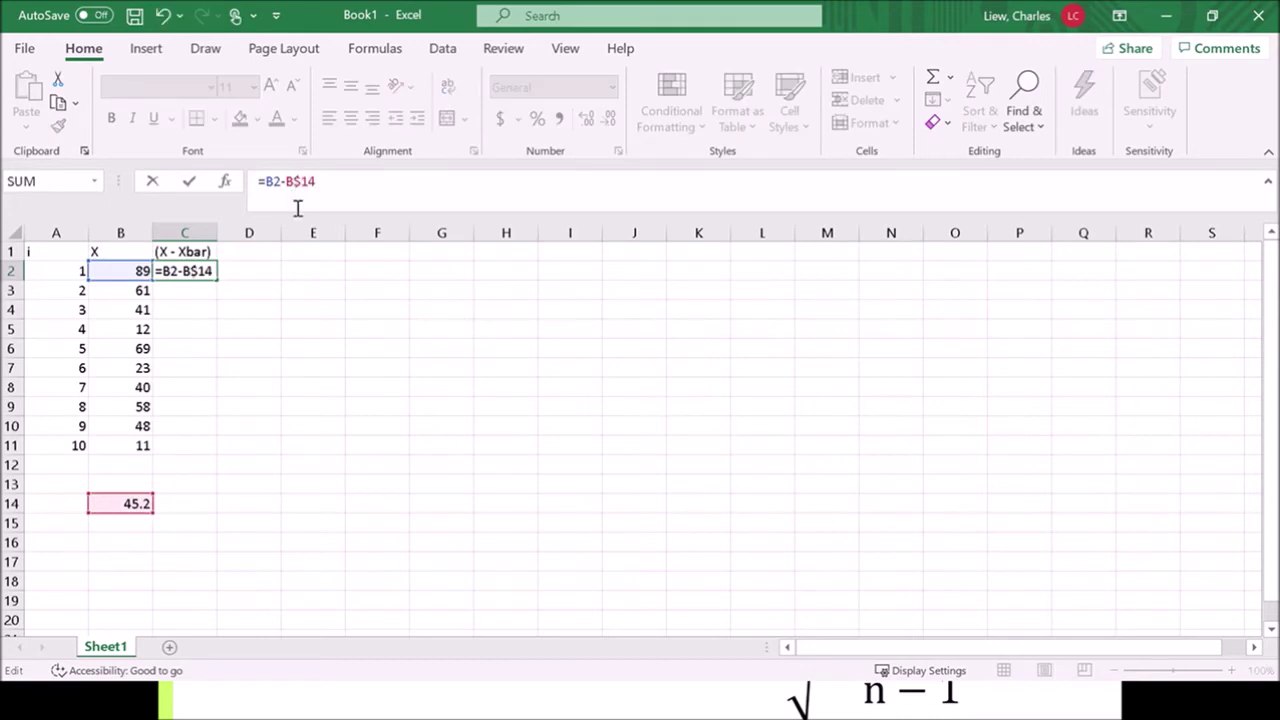
pyautogui.click(249, 278)
# - Fill the deviation formula from C2 down to C11
pyautogui.click(206, 271)
pyautogui.moveTo(215, 278); pyautogui.dragTo(209, 446)
pyautogui.click(428, 430)
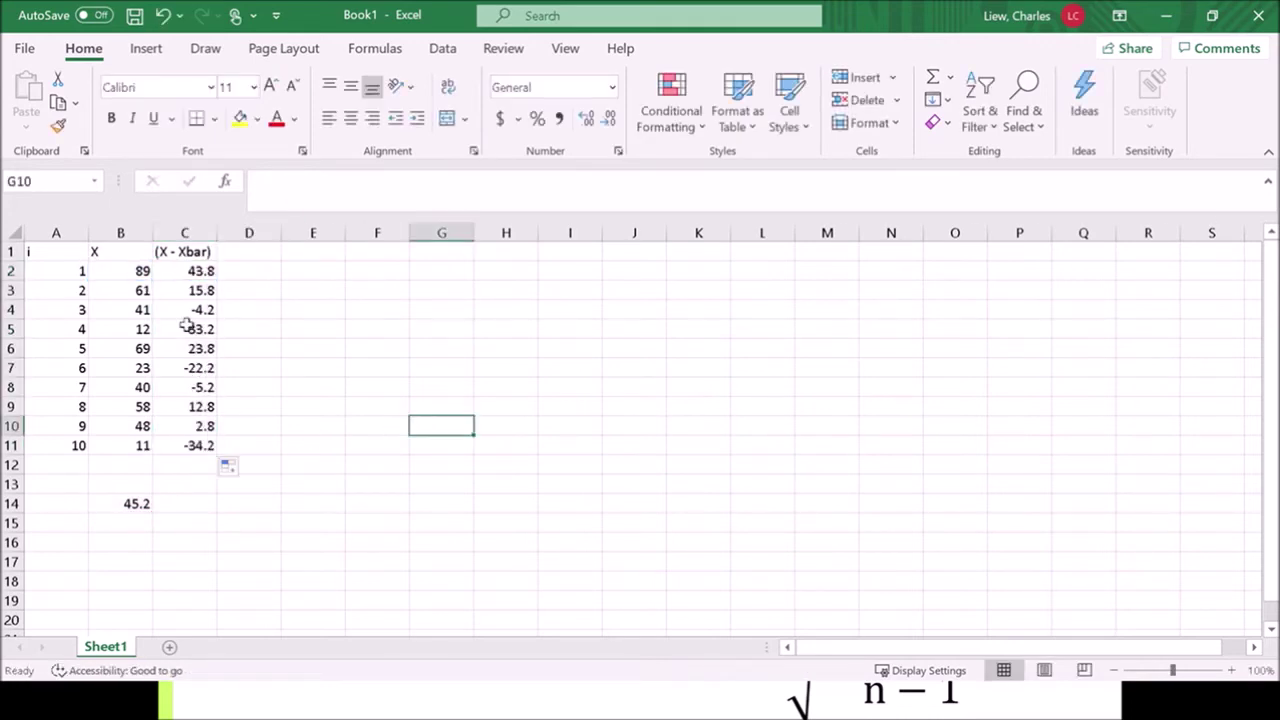
# - Total the deviations C2:C11 in cell C12 with the SUM function as a check, and clear that cell
pyautogui.click(200, 468)
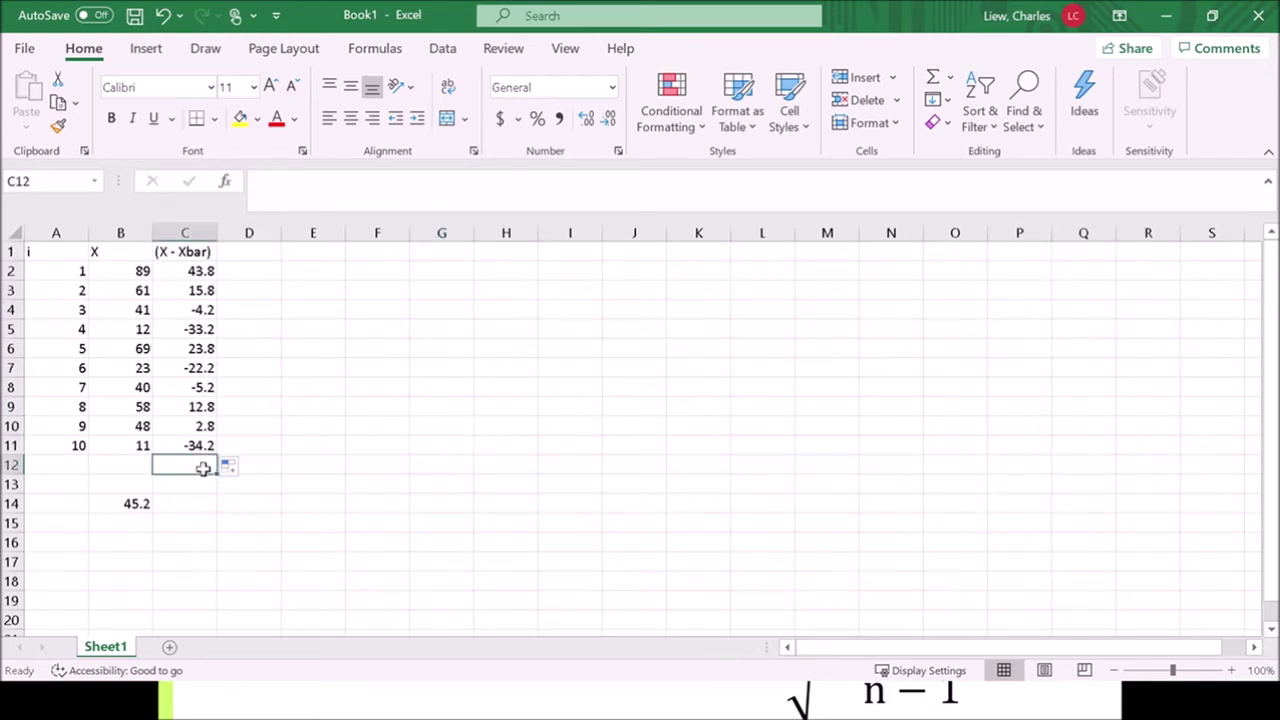
pyautogui.write('=sum')
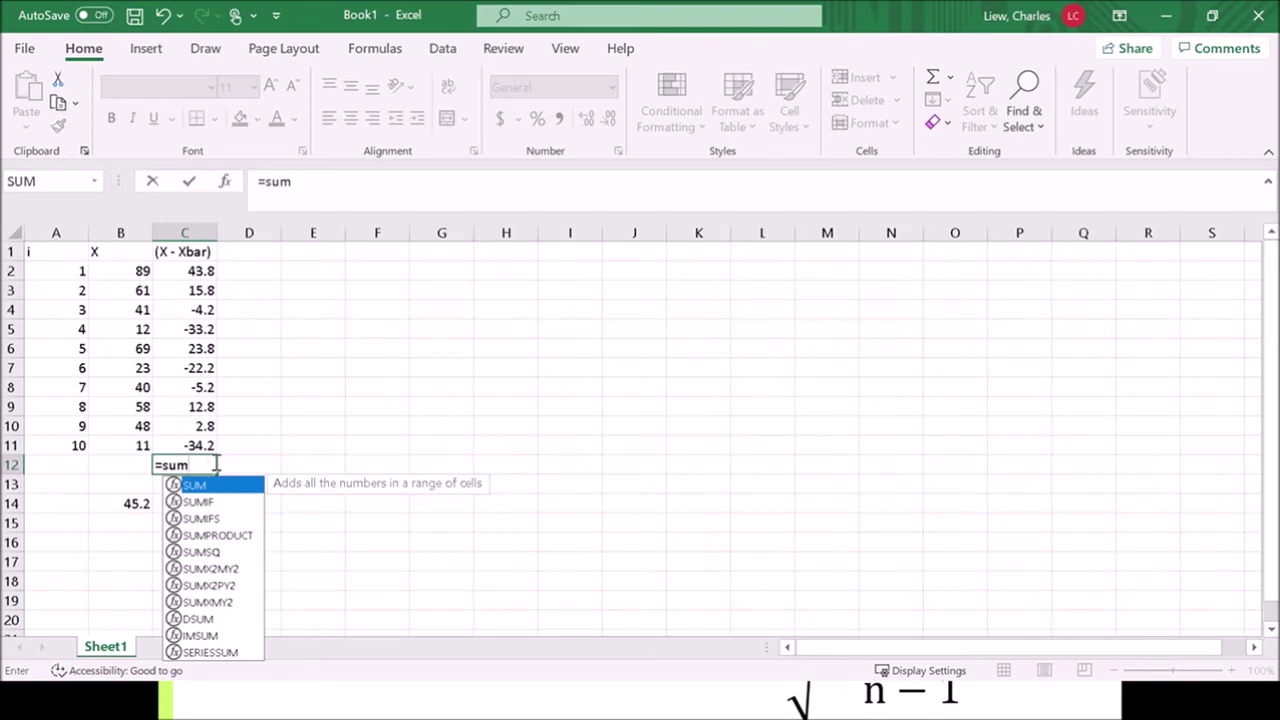
pyautogui.write('(')
pyautogui.moveTo(200, 443); pyautogui.dragTo(181, 274)
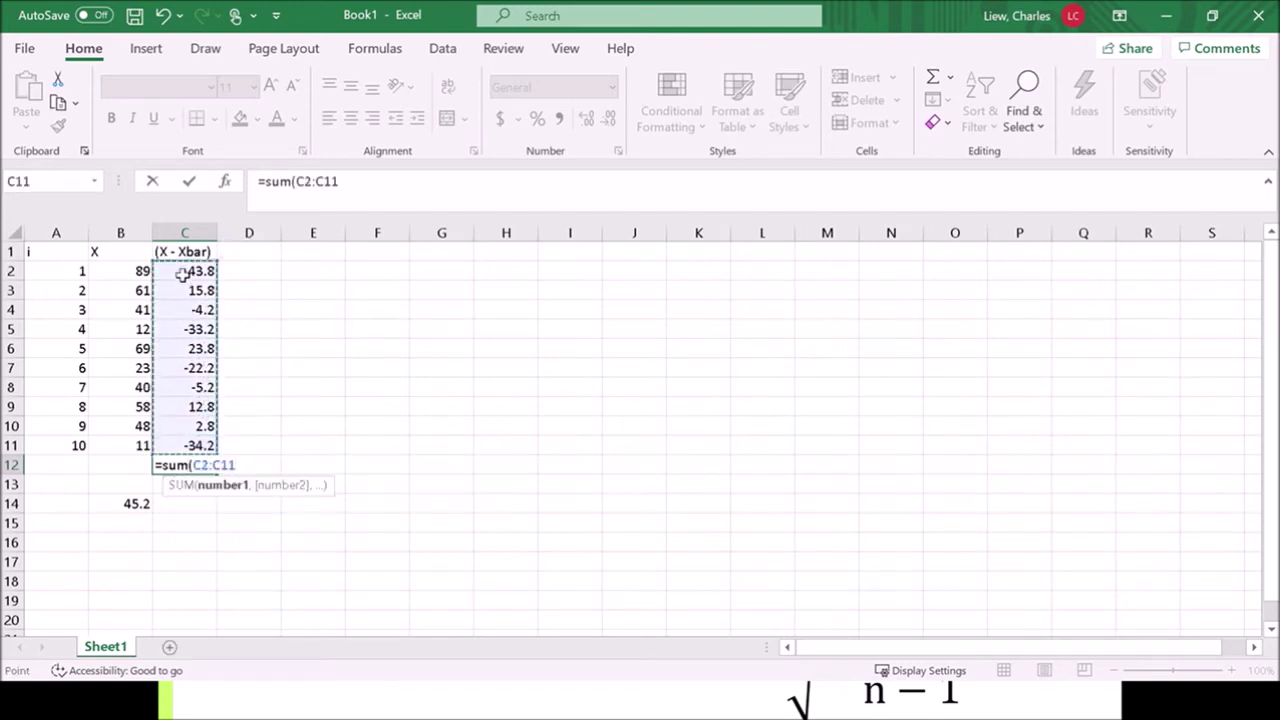
pyautogui.press('Return')
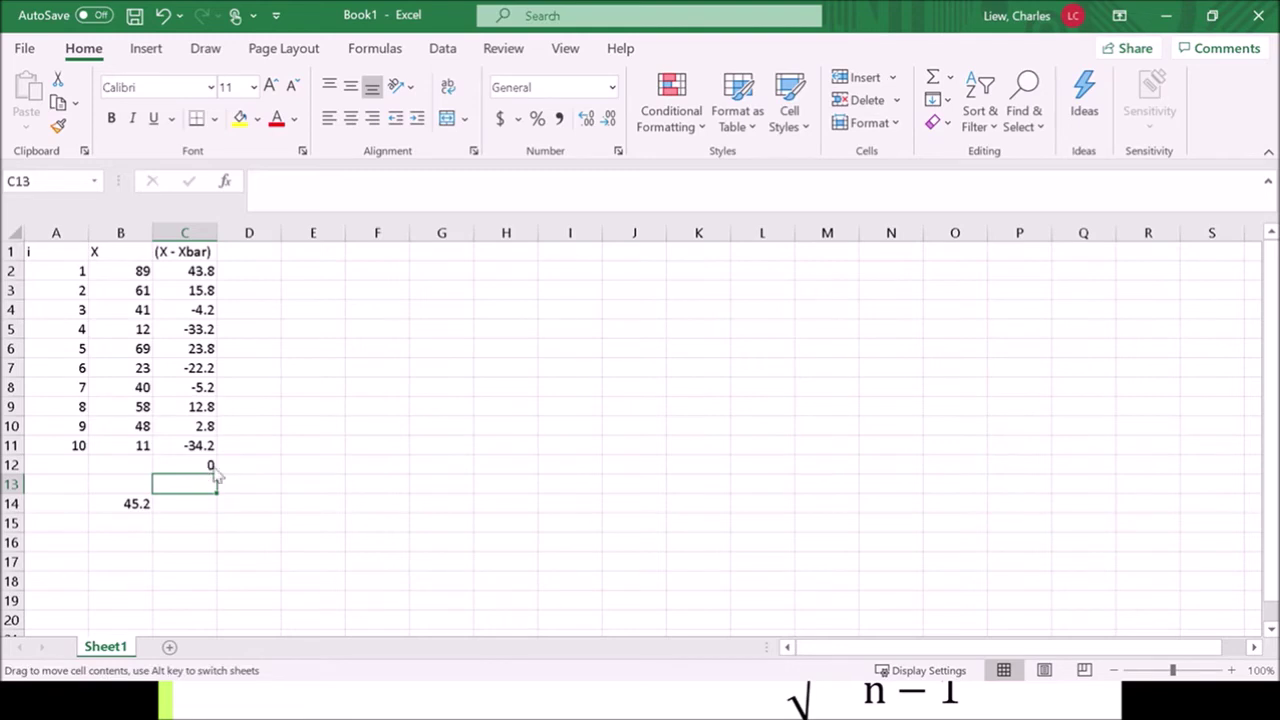
pyautogui.click(200, 467)
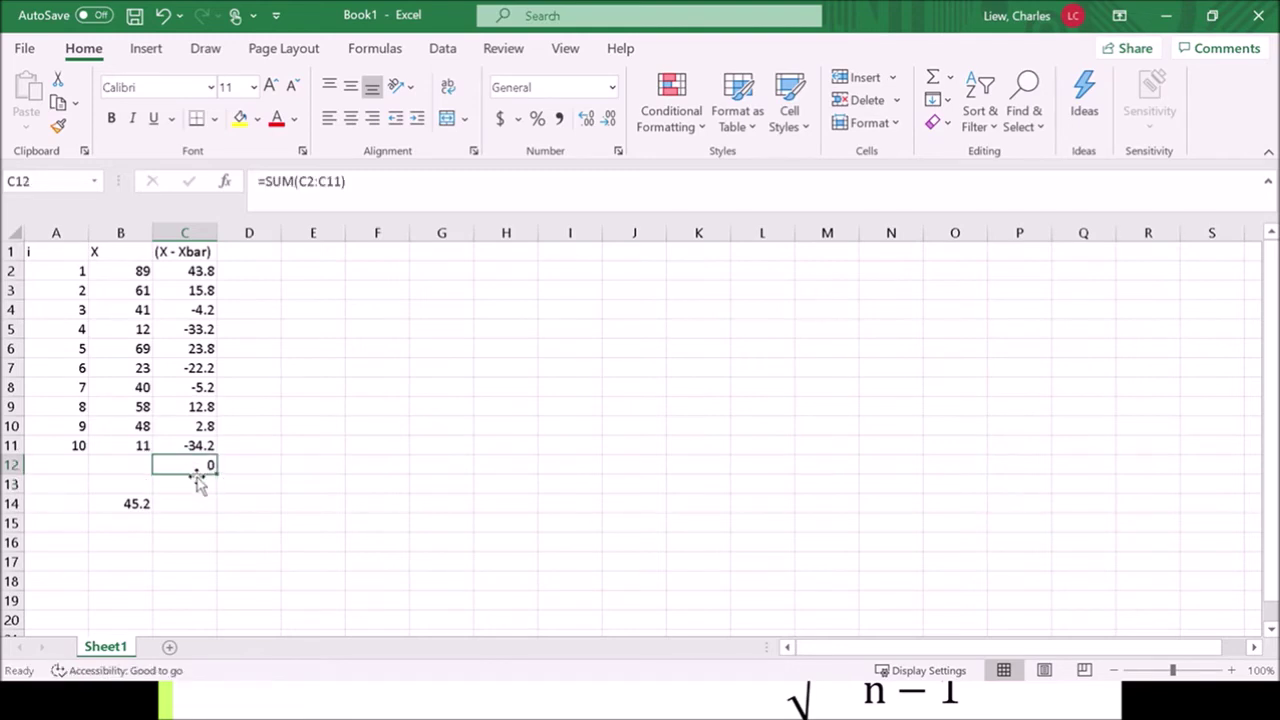
pyautogui.press('Delete')
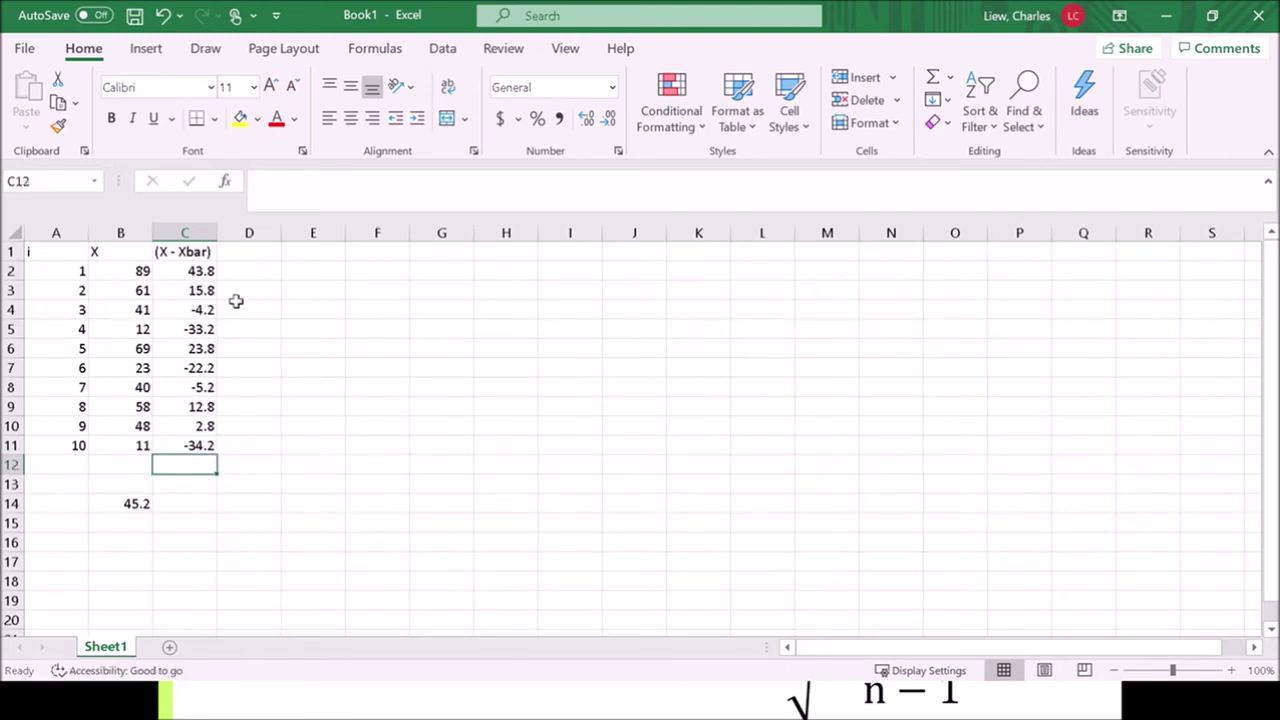
# - Copy the deviation heading into D1, extend it to (X - Xbar)^2, and fit column D to the text
pyautogui.click(252, 255)
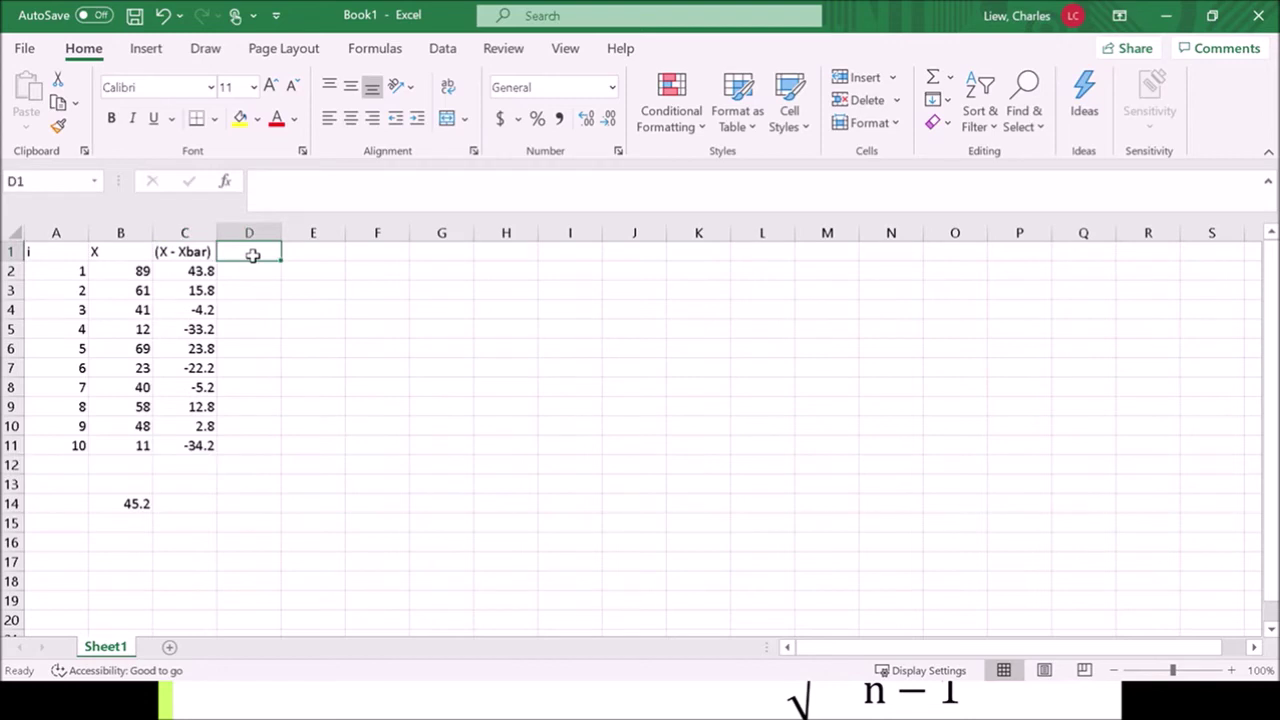
pyautogui.press('Left')
pyautogui.hotkey('ctrl', 'c')
pyautogui.press('Right')
pyautogui.hotkey('ctrl', 'v')
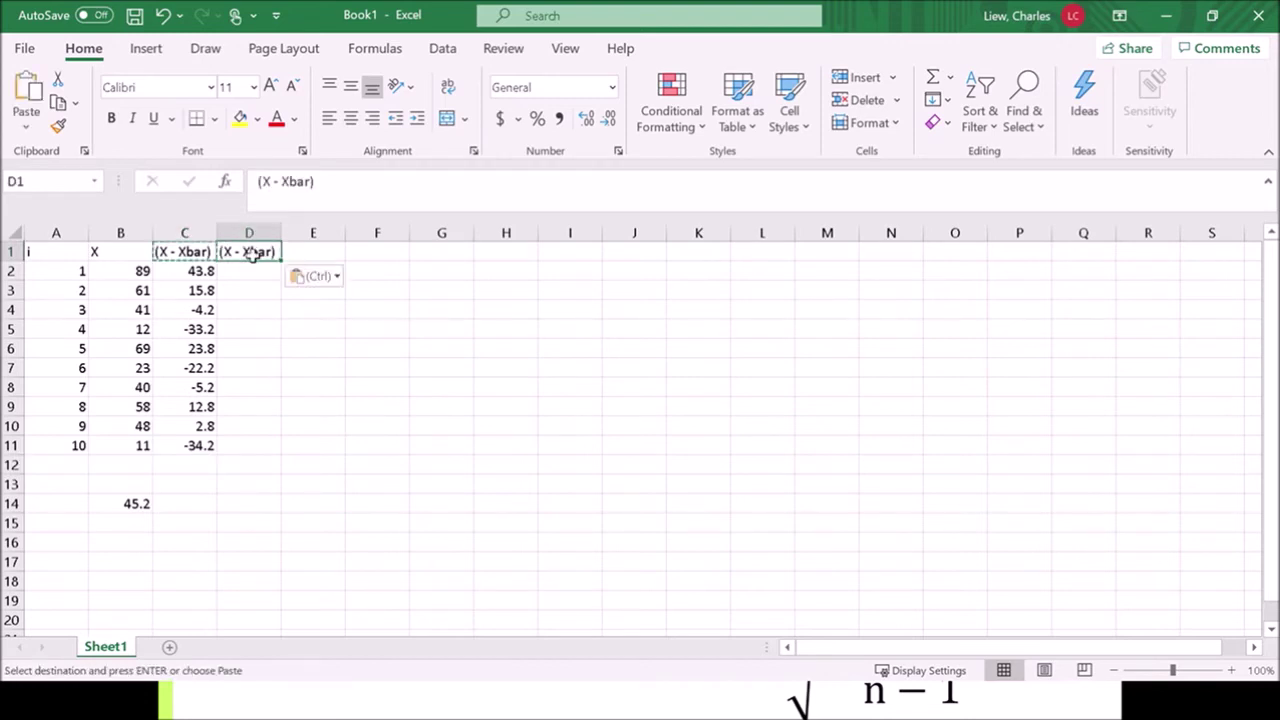
pyautogui.press('Escape')
pyautogui.press('F2')
pyautogui.write('^2')
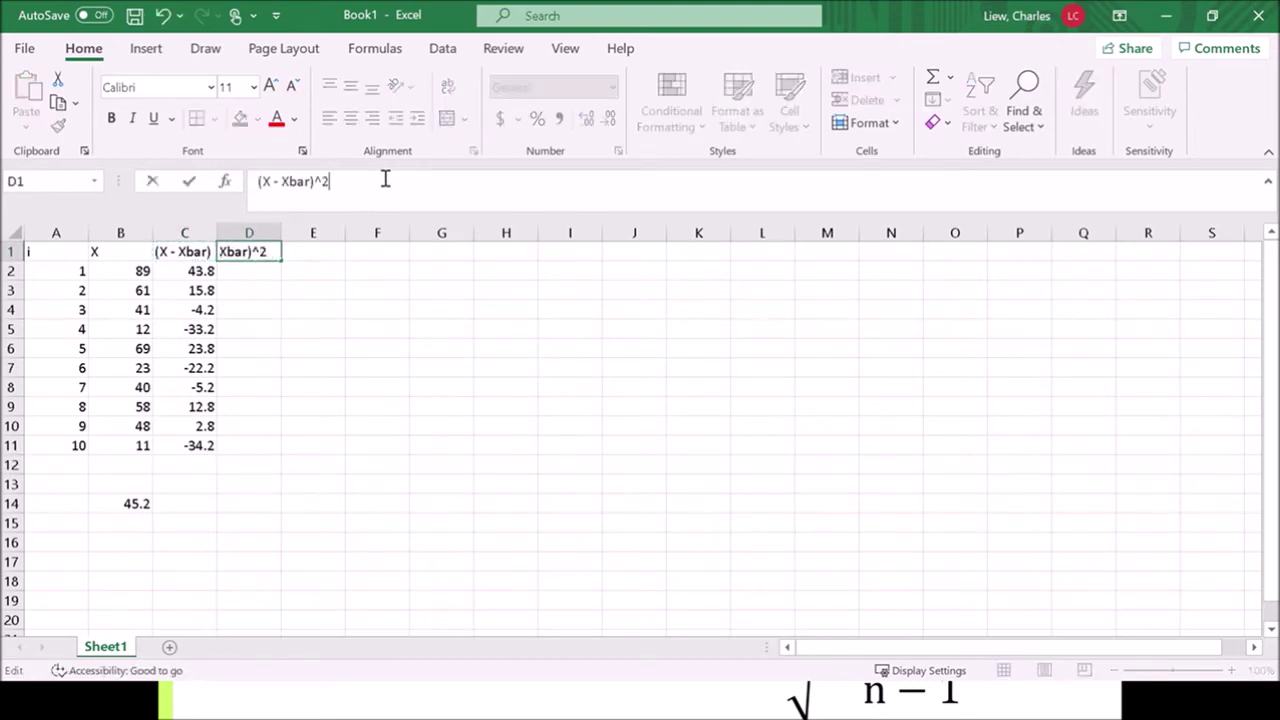
pyautogui.press('Tab')
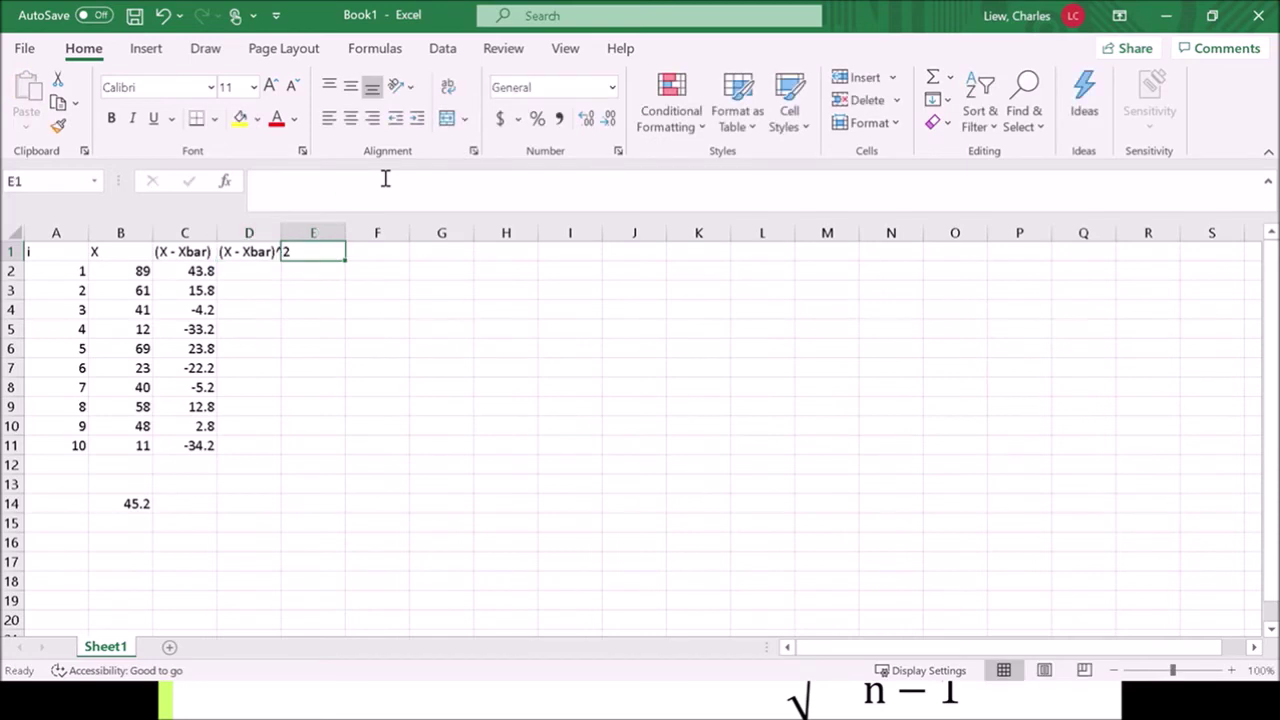
pyautogui.doubleClick(281, 232)
# - Enter the squared deviation formula =C2^2 in cell D2 and fill it down to D11
pyautogui.click(259, 272)
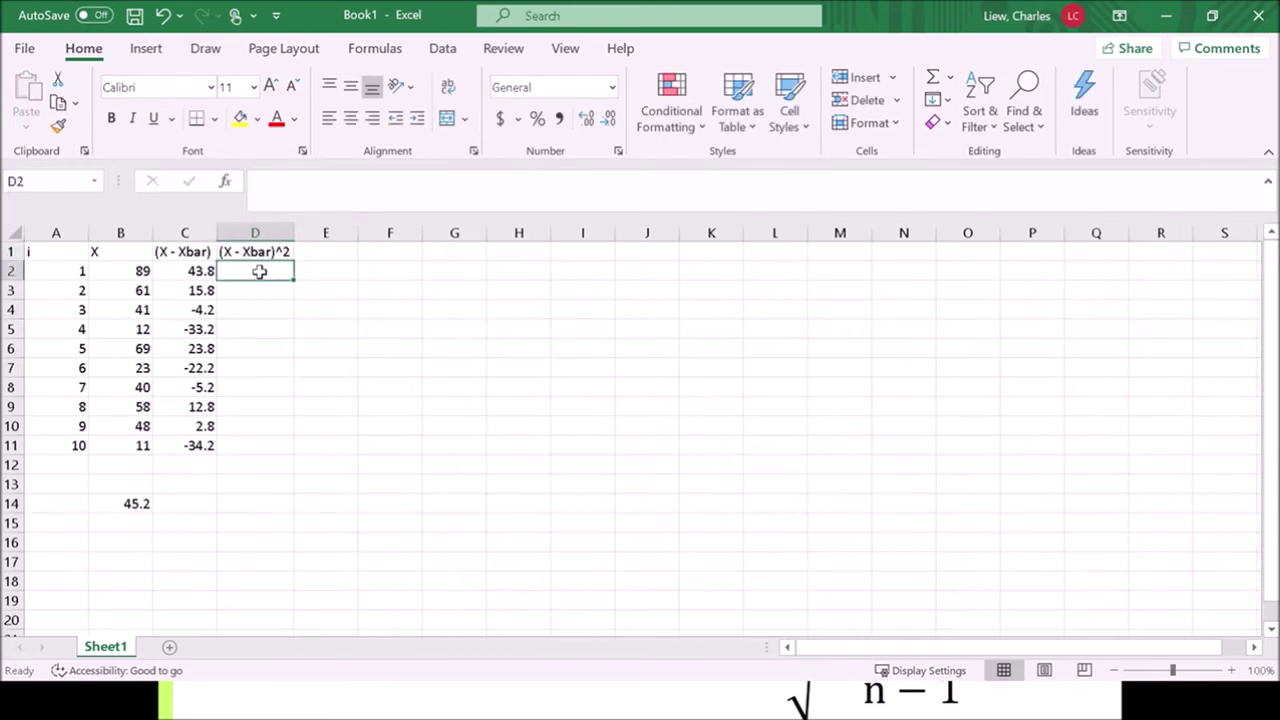
pyautogui.write('=')
pyautogui.click(204, 271)
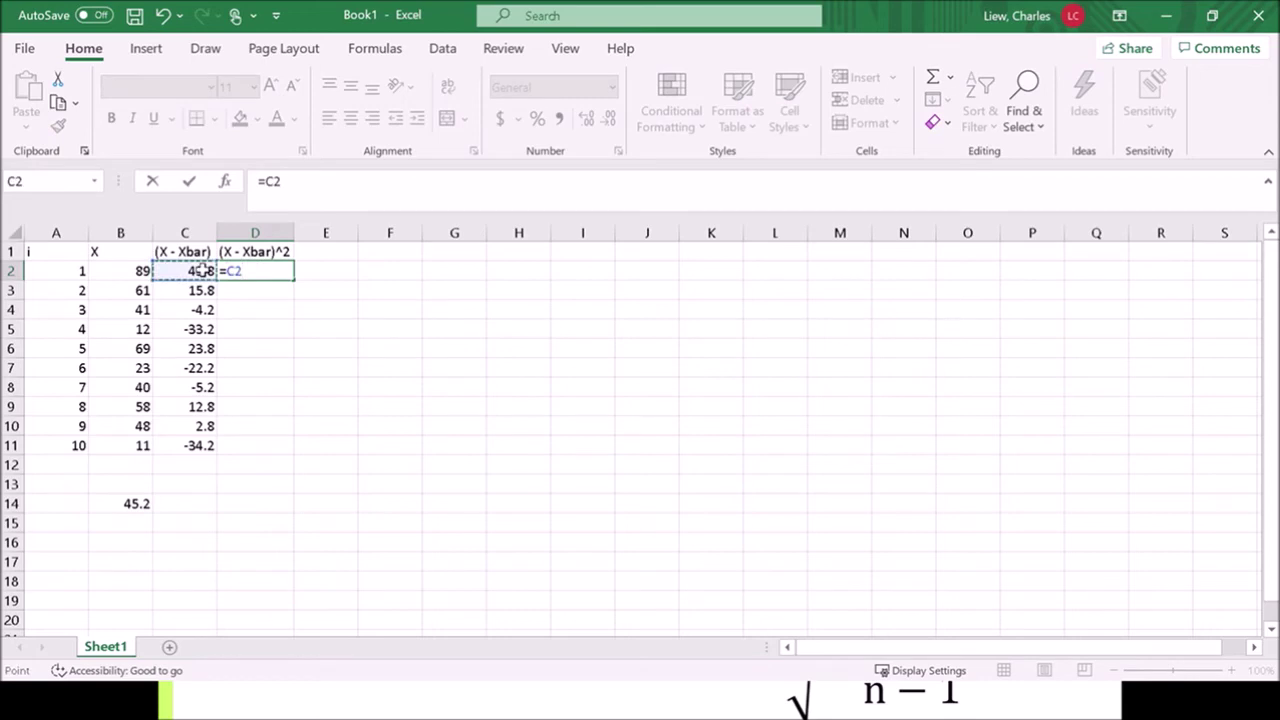
pyautogui.write('^2')
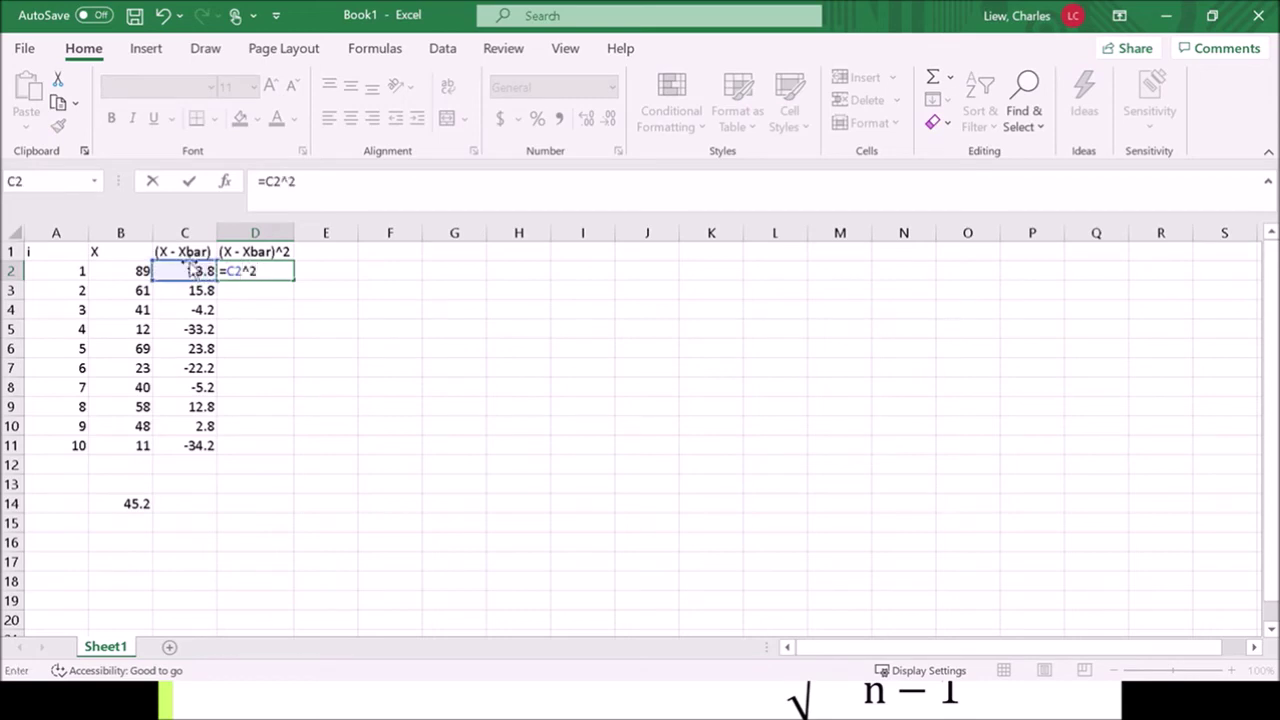
pyautogui.press('Return')
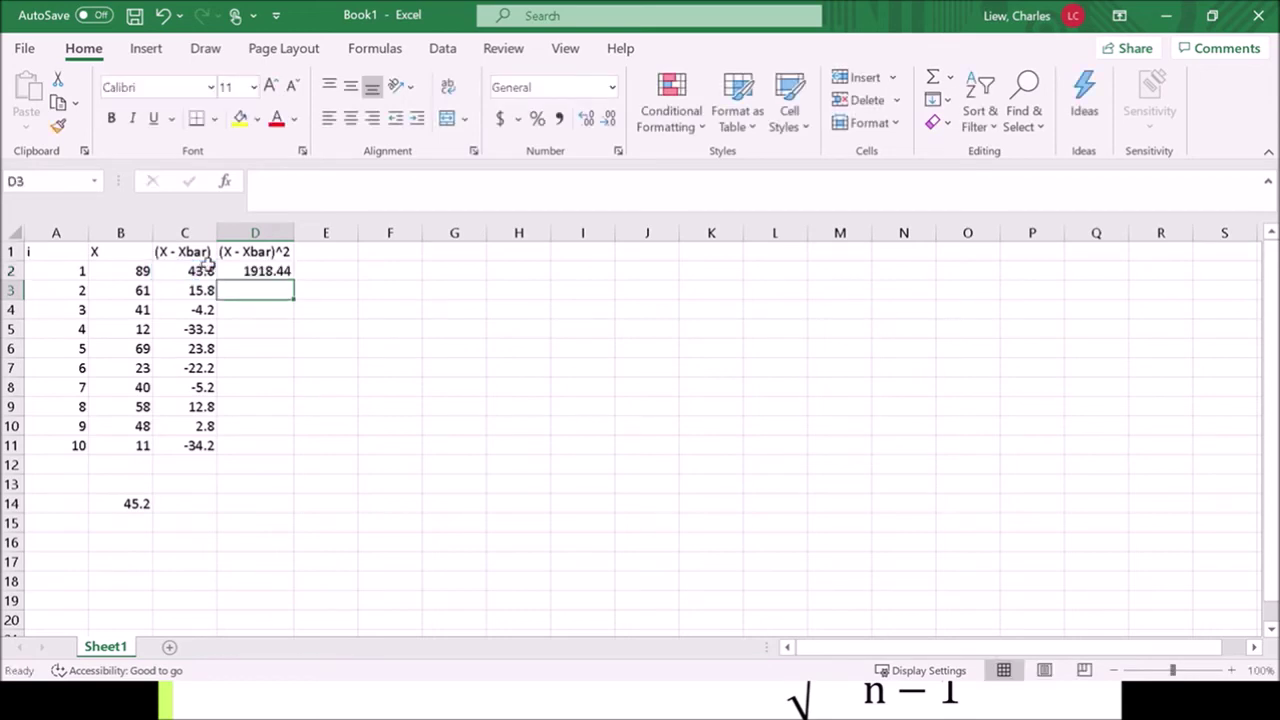
pyautogui.click(283, 274)
pyautogui.moveTo(294, 277); pyautogui.dragTo(282, 452)
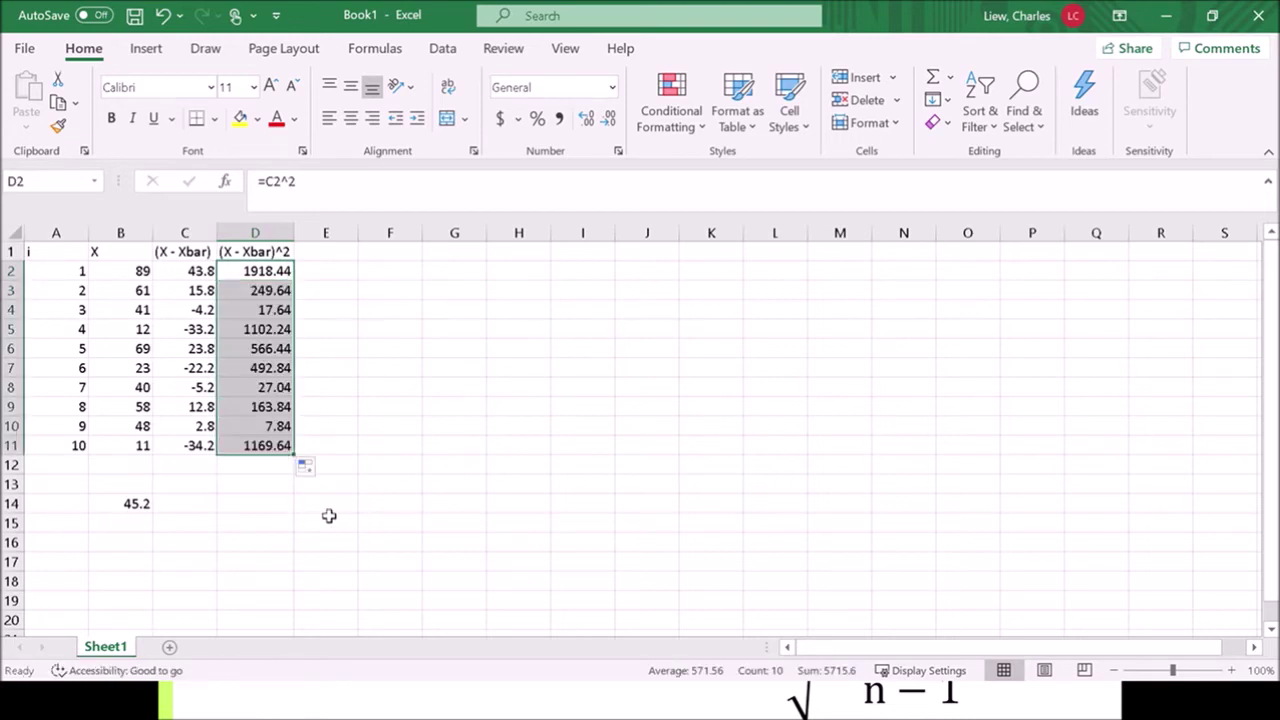
# - Total the squared deviations D2:D11 in cell D12 with the SUM function and label it SS in E12
pyautogui.click(269, 469)
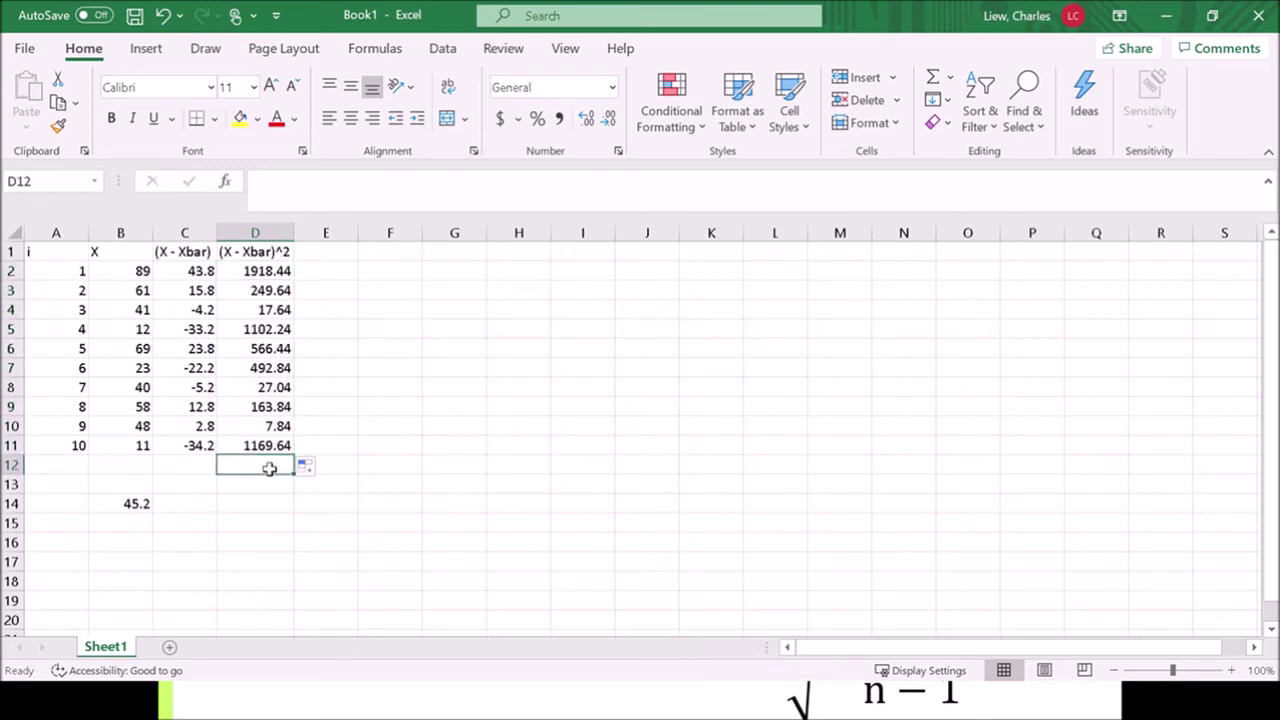
pyautogui.write('=su(')
pyautogui.press('BackSpace')
pyautogui.write('m(')
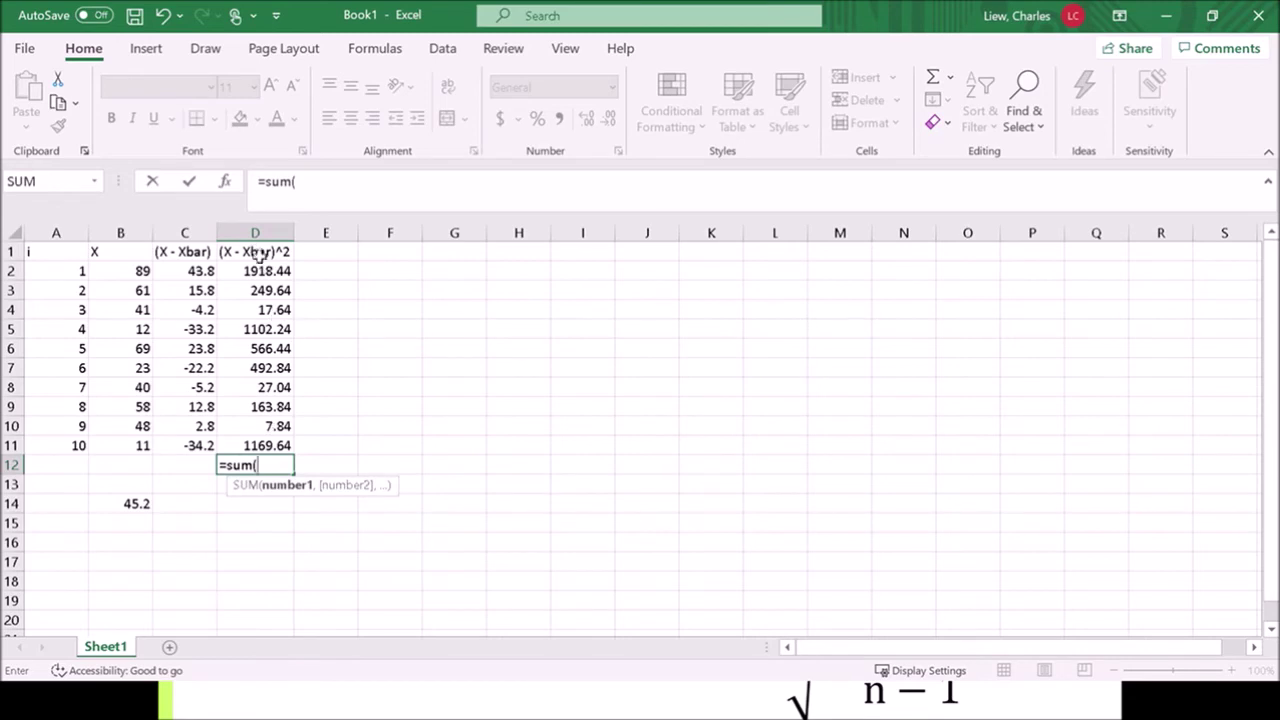
pyautogui.moveTo(257, 272); pyautogui.dragTo(273, 437)
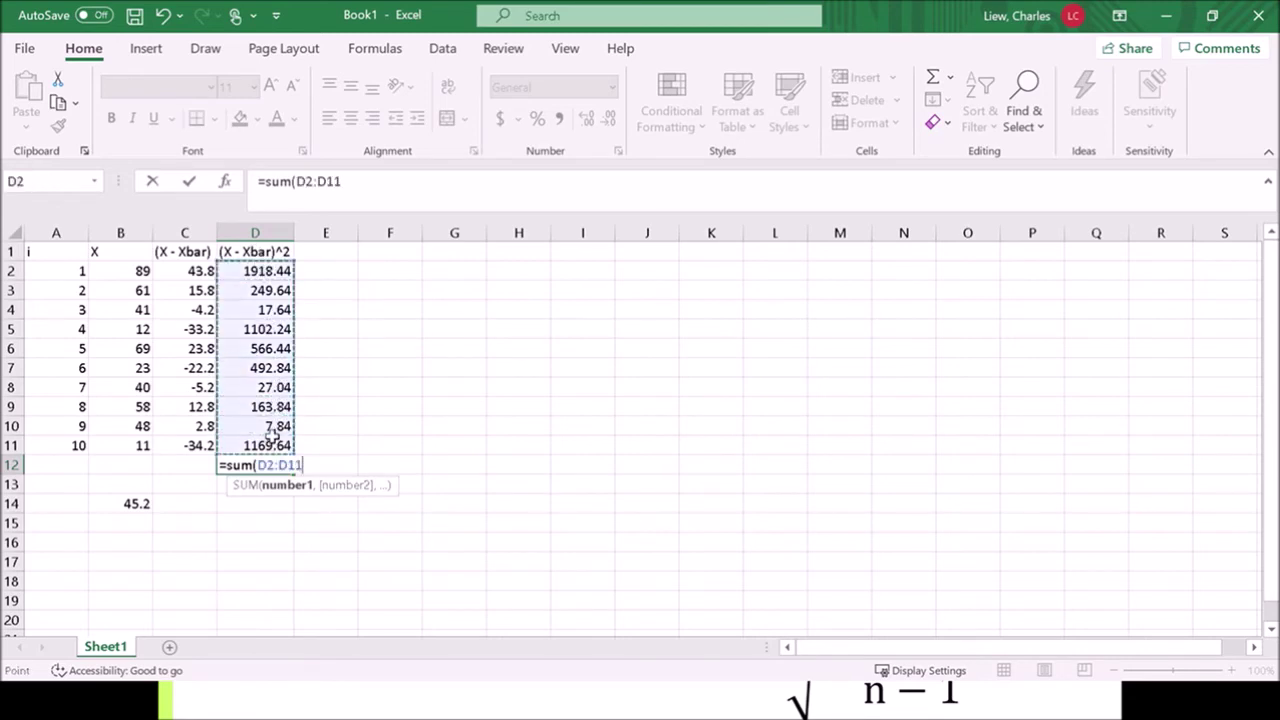
pyautogui.press('Tab')
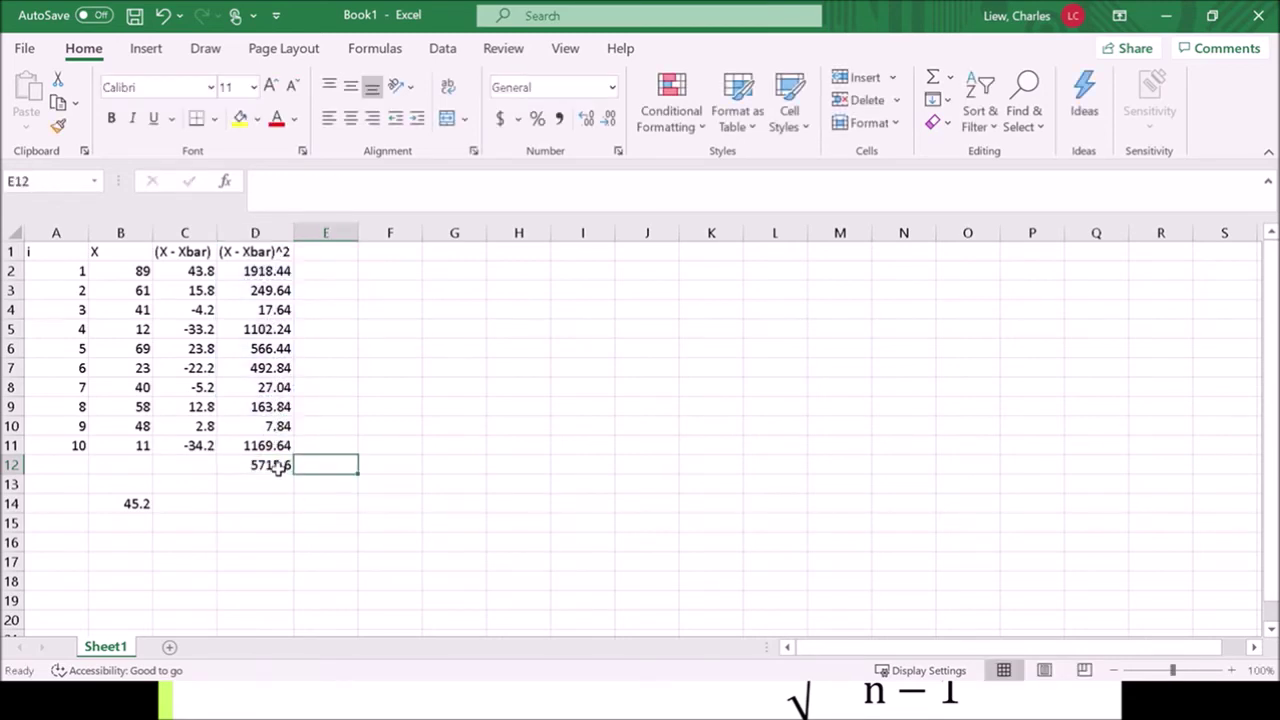
pyautogui.write('SS')
pyautogui.click(338, 522)
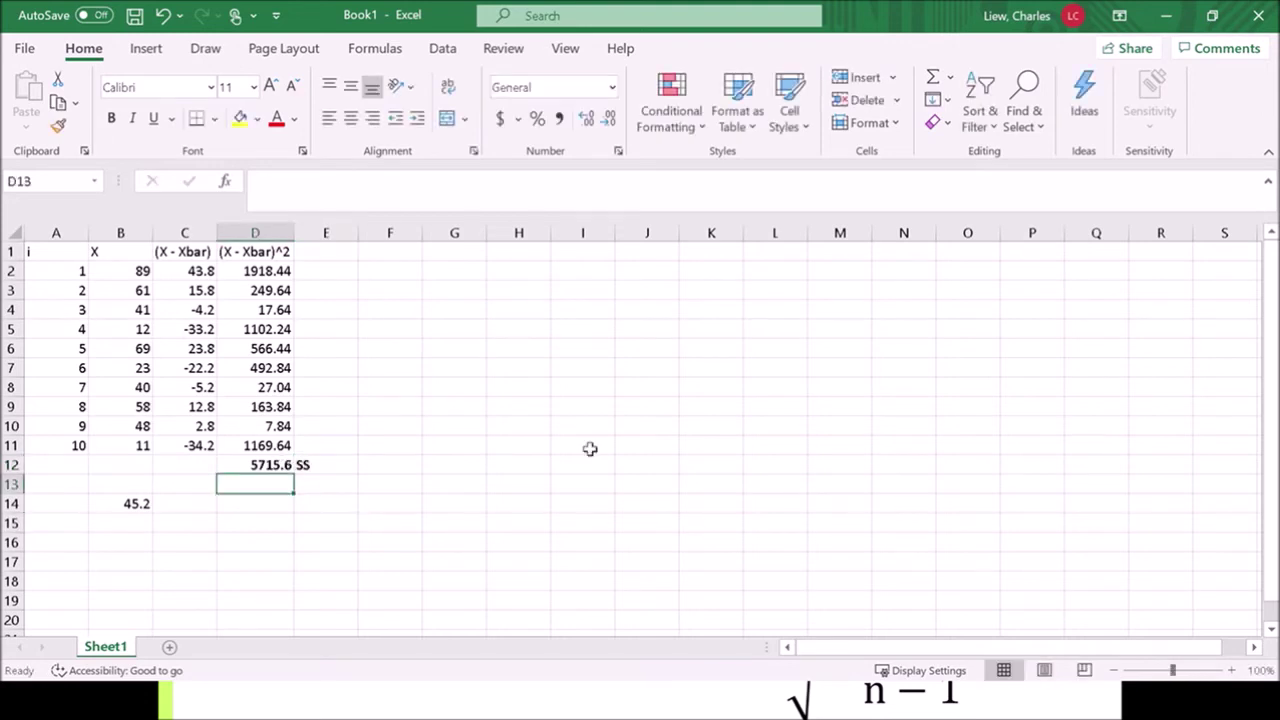
# - Calculate the two variances from the sum of squares, entering =D12/10 in D13 and =D12/9 in D14
pyautogui.write('=')
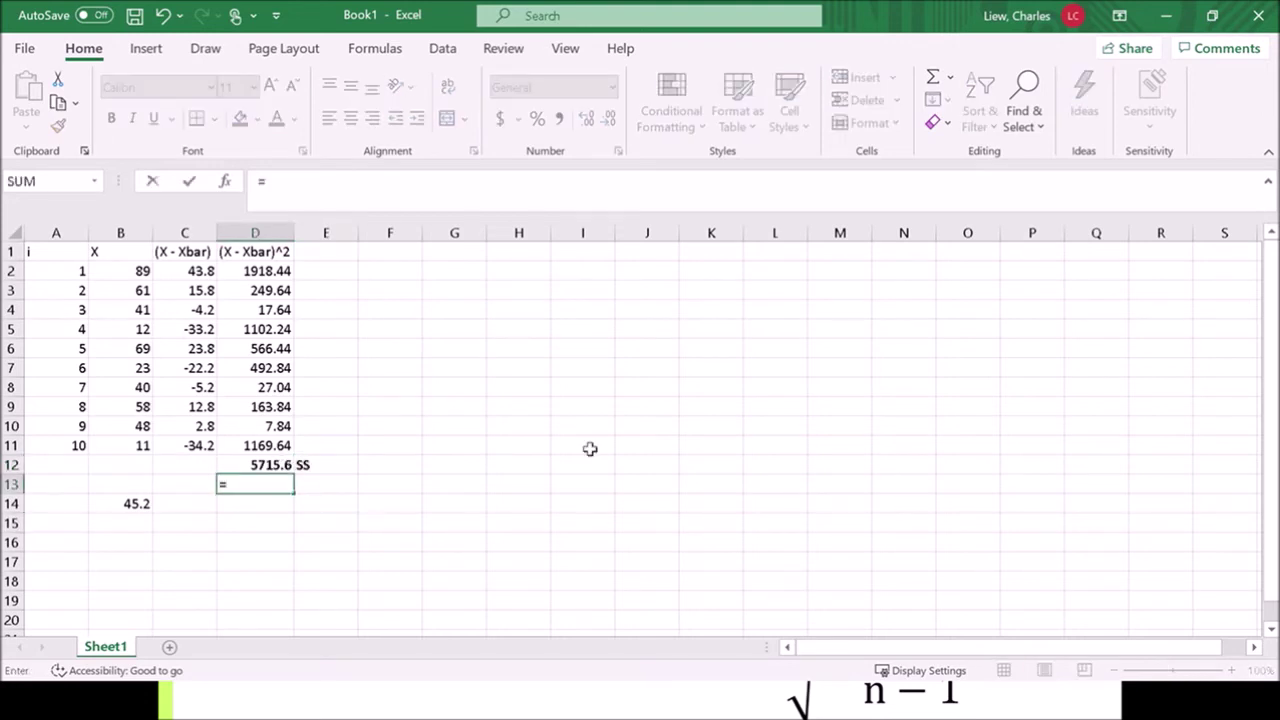
pyautogui.click(272, 465)
pyautogui.write('/10')
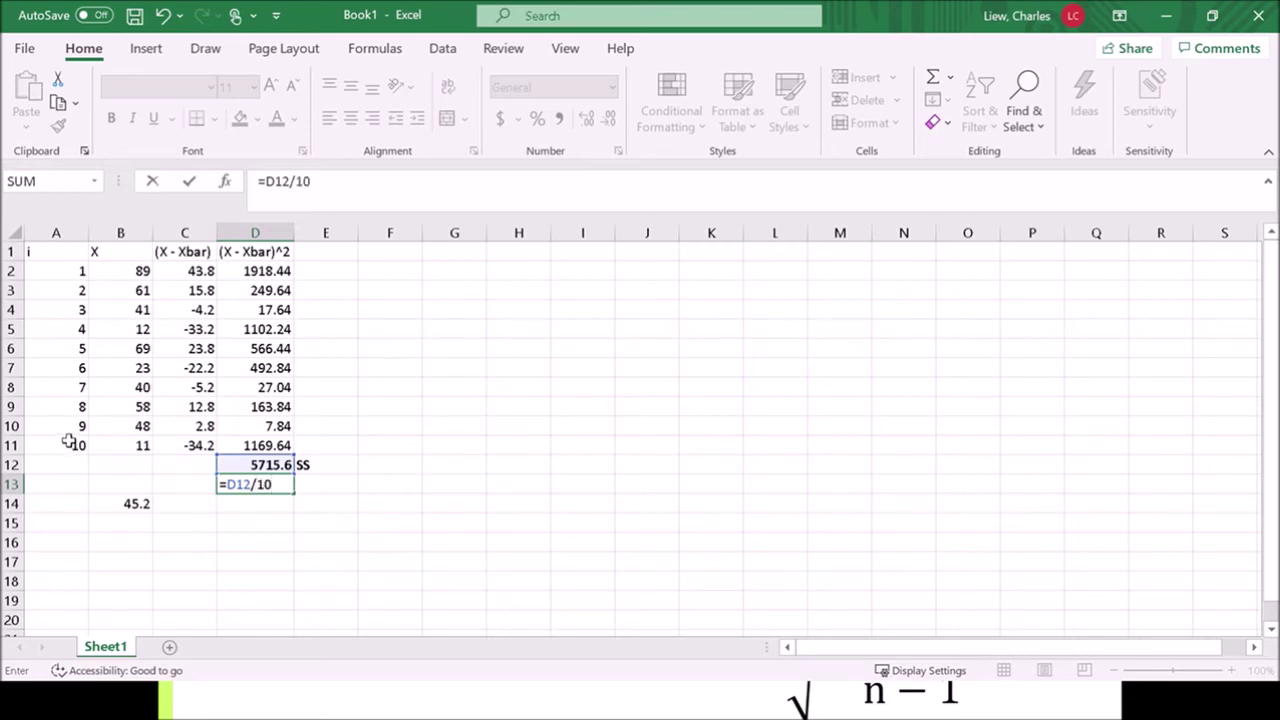
pyautogui.press('Return')
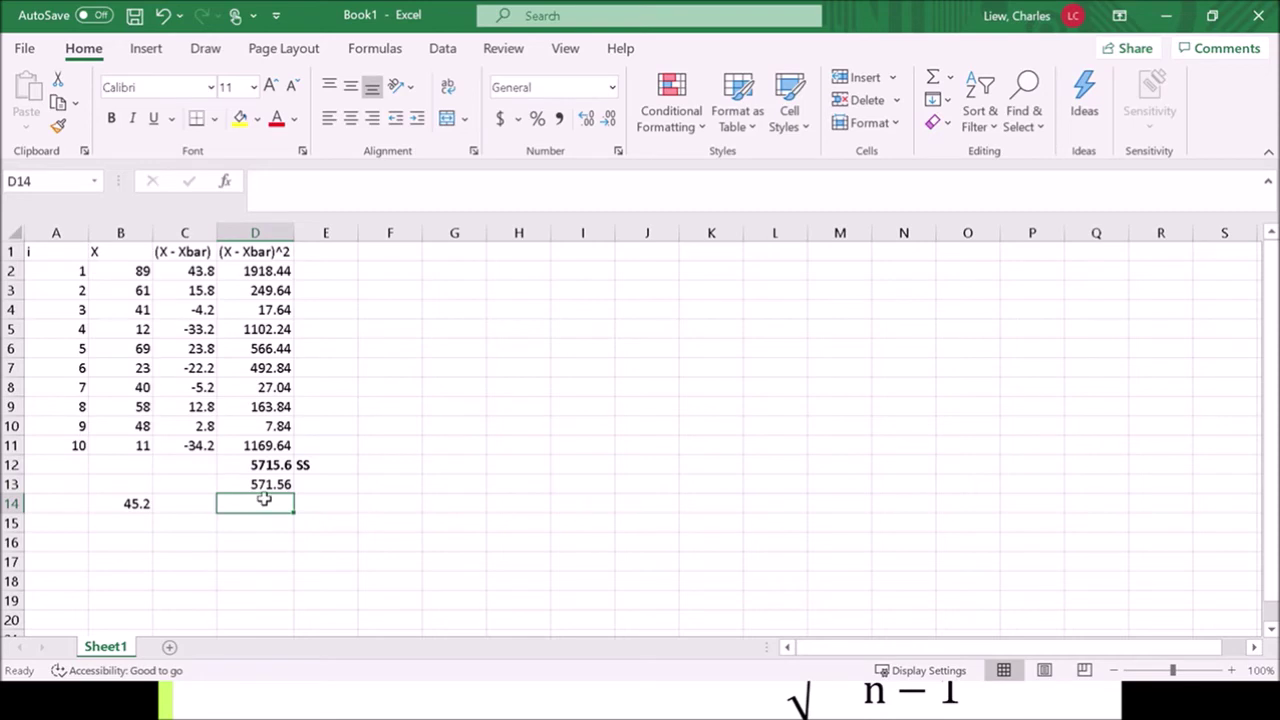
pyautogui.write('=')
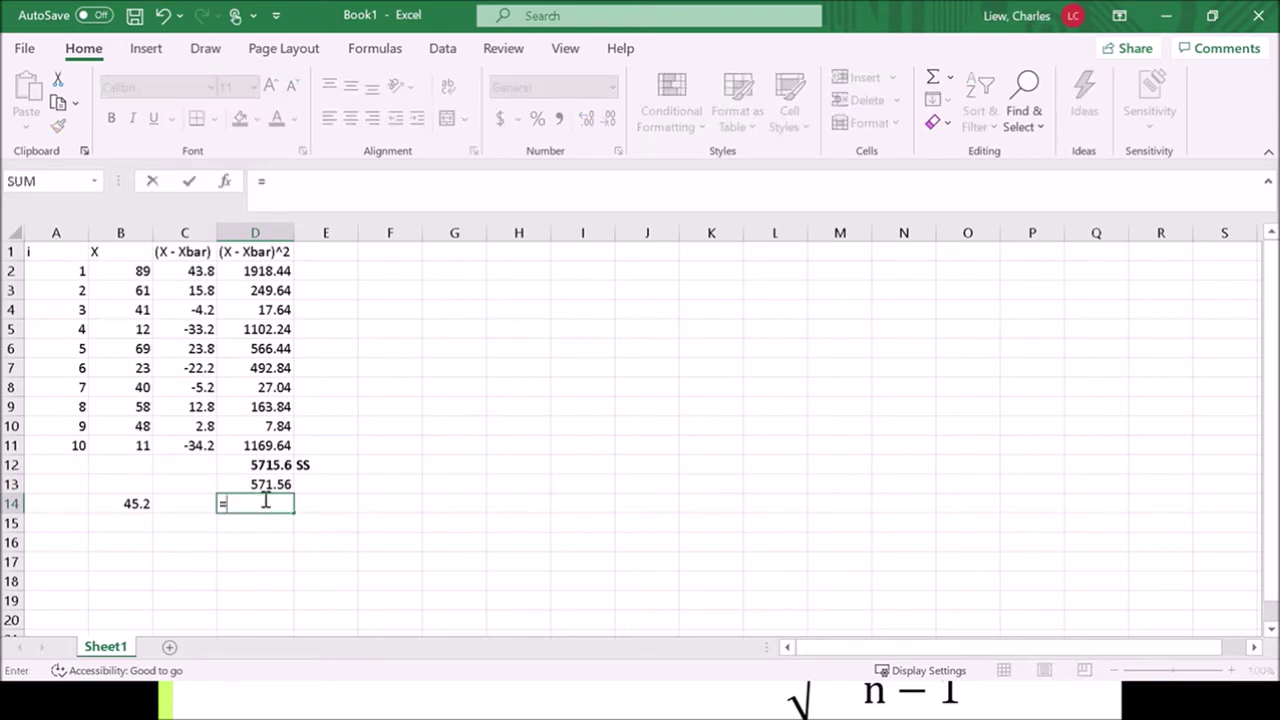
pyautogui.click(279, 466)
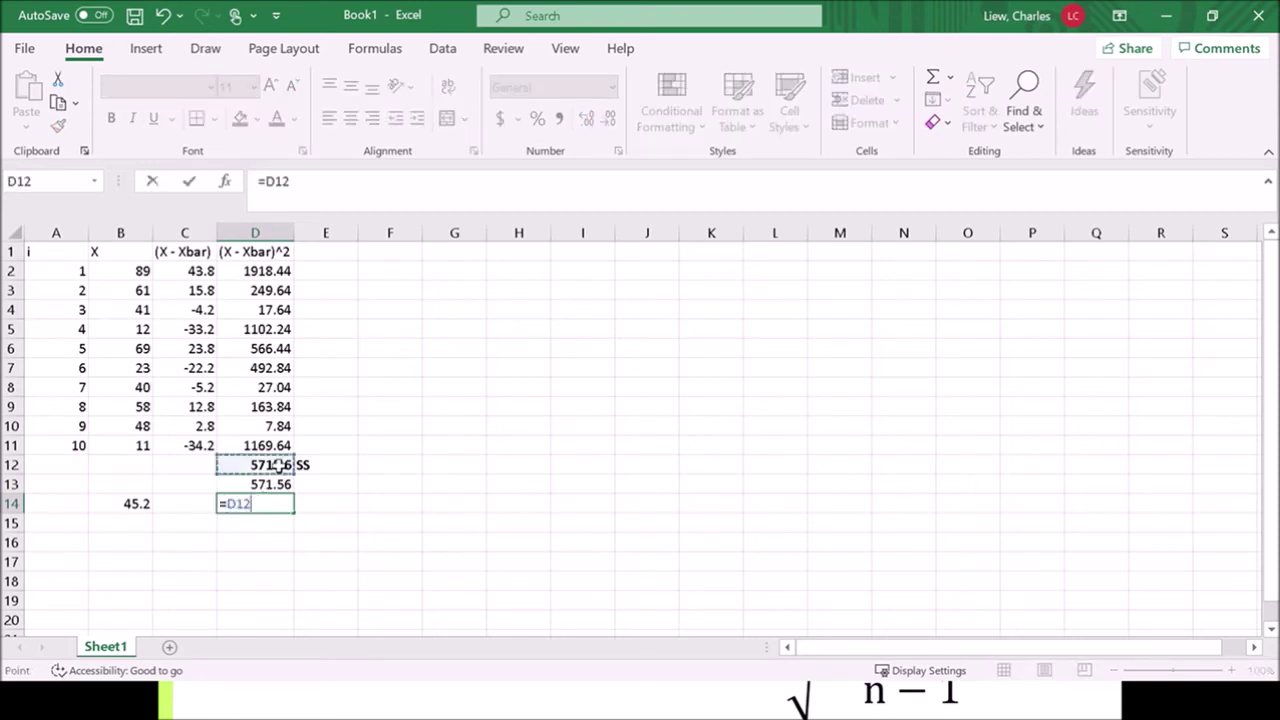
pyautogui.write('/9')
pyautogui.press('Return')
# - Label the variances by entering pop var in E13 and sample var in E14
pyautogui.click(336, 482)
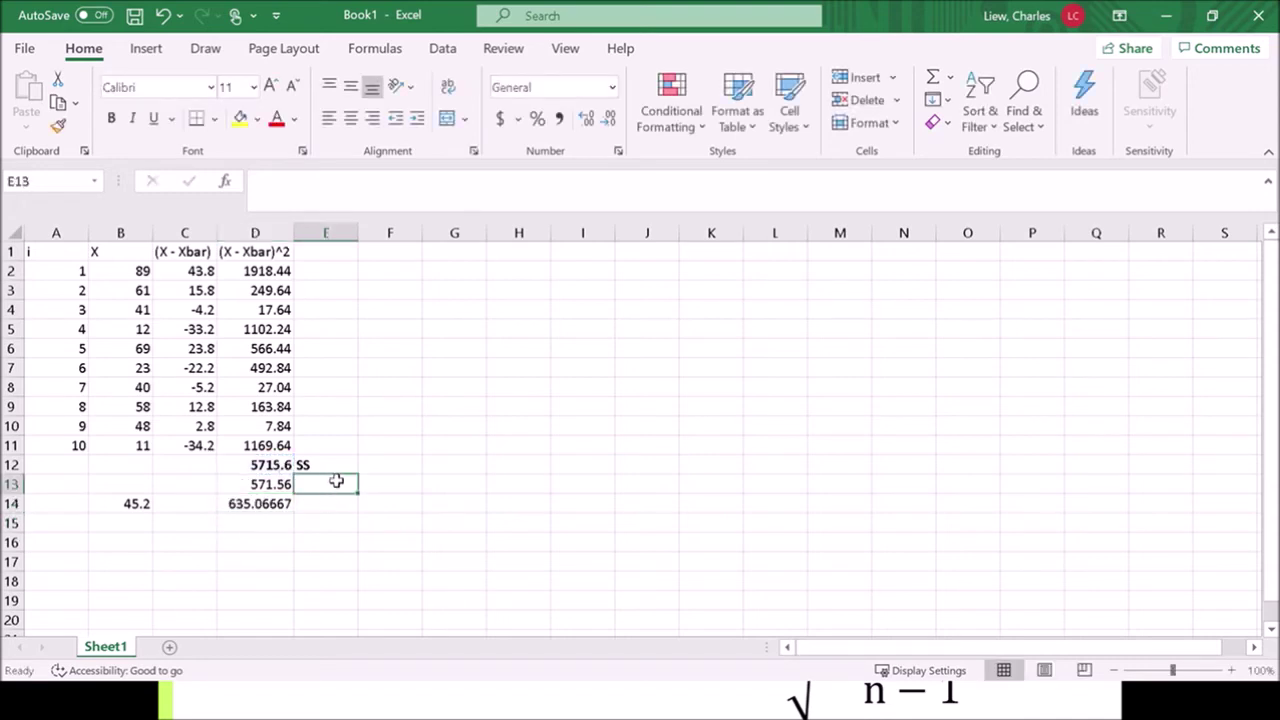
pyautogui.write('pop var')
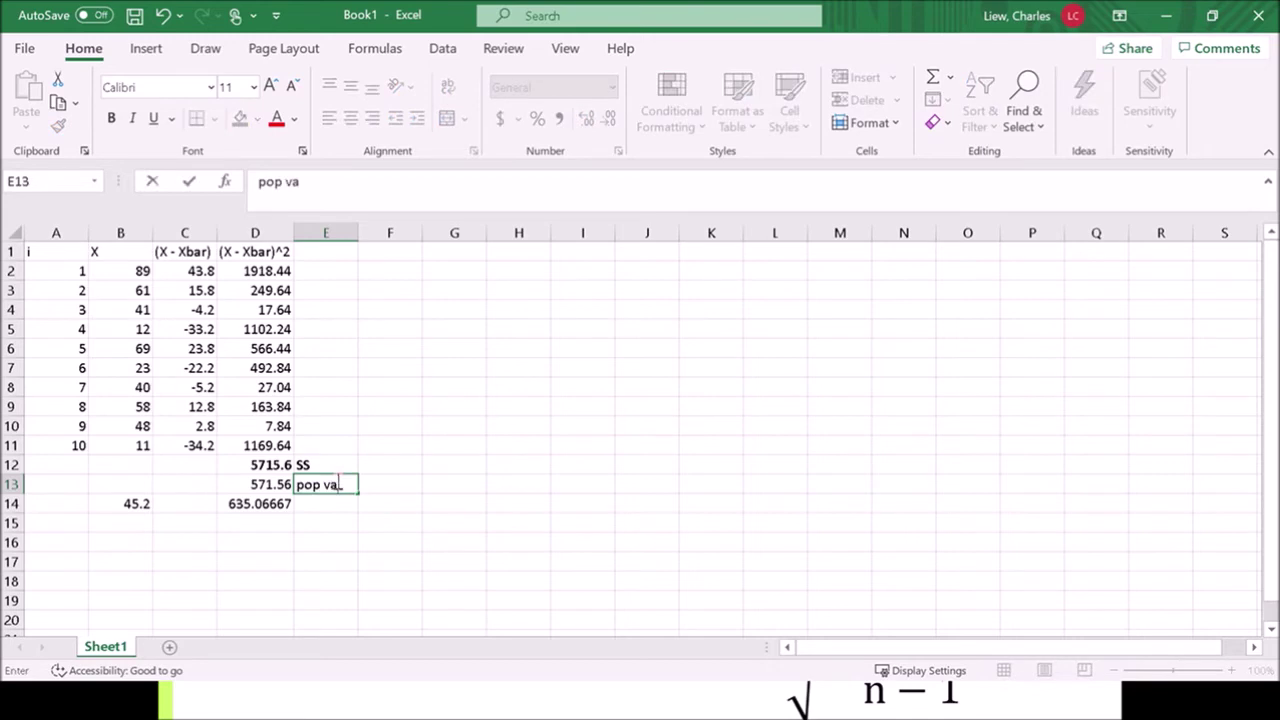
pyautogui.press('Return')
pyautogui.write('sample var')
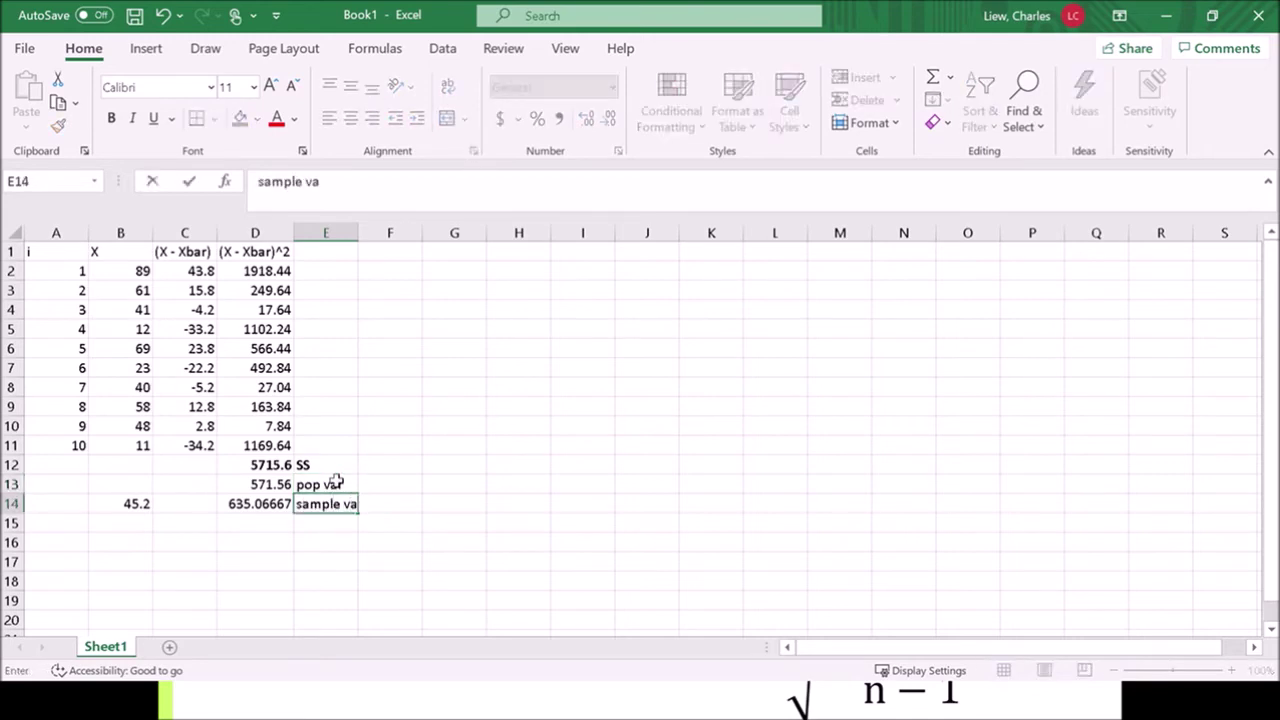
pyautogui.press('Return')
# - Calculate the population standard deviation in F13 with =sqrt(D13) and label it pop sd in G13
pyautogui.click(389, 488)
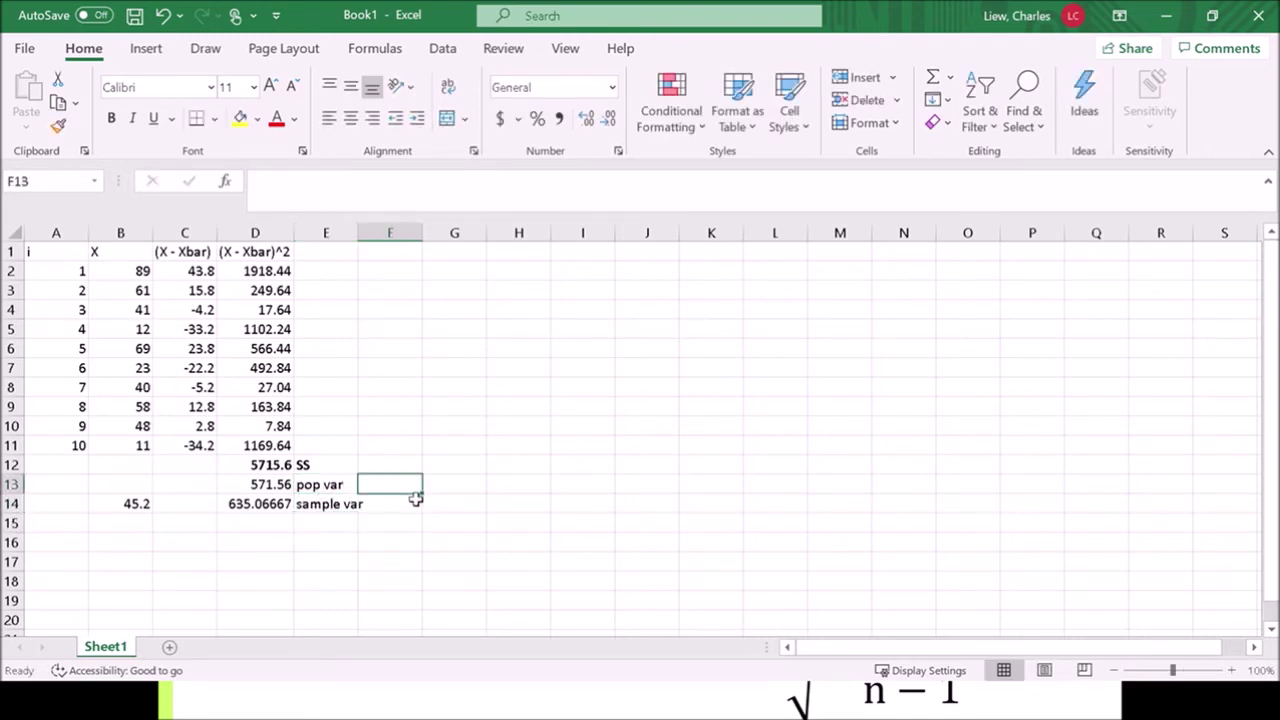
pyautogui.write('=sqrt(')
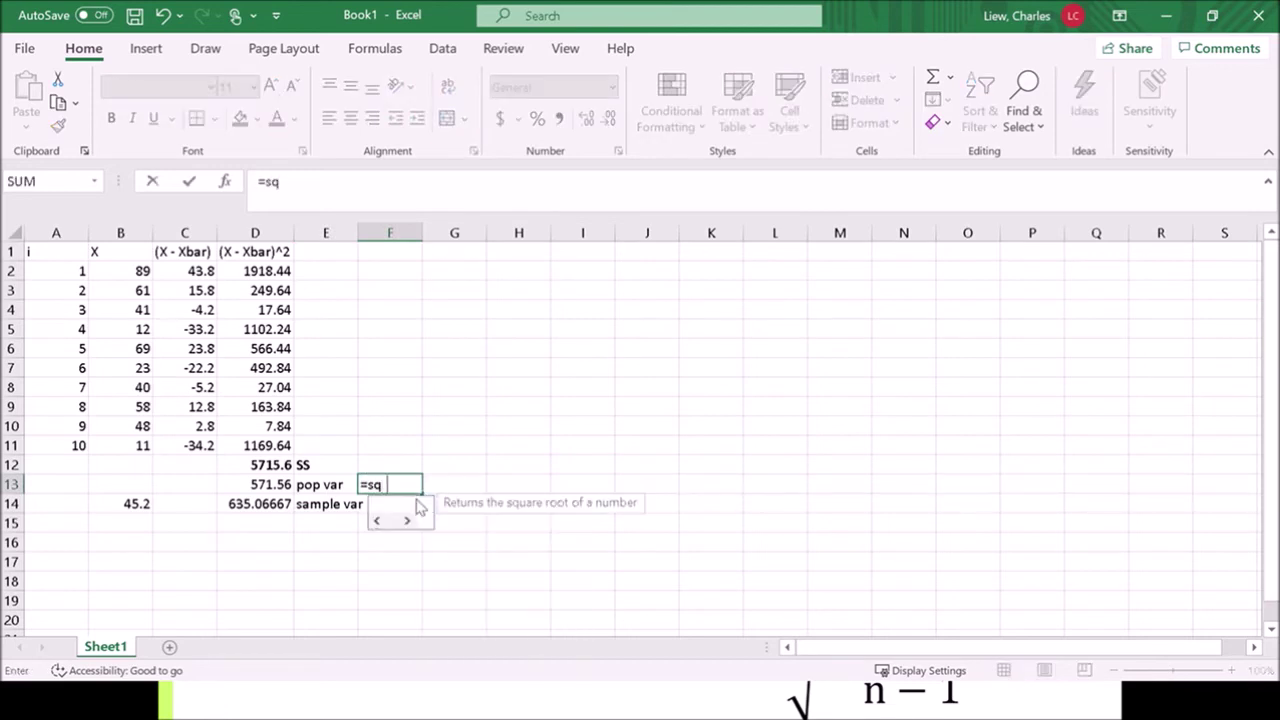
pyautogui.click(278, 484)
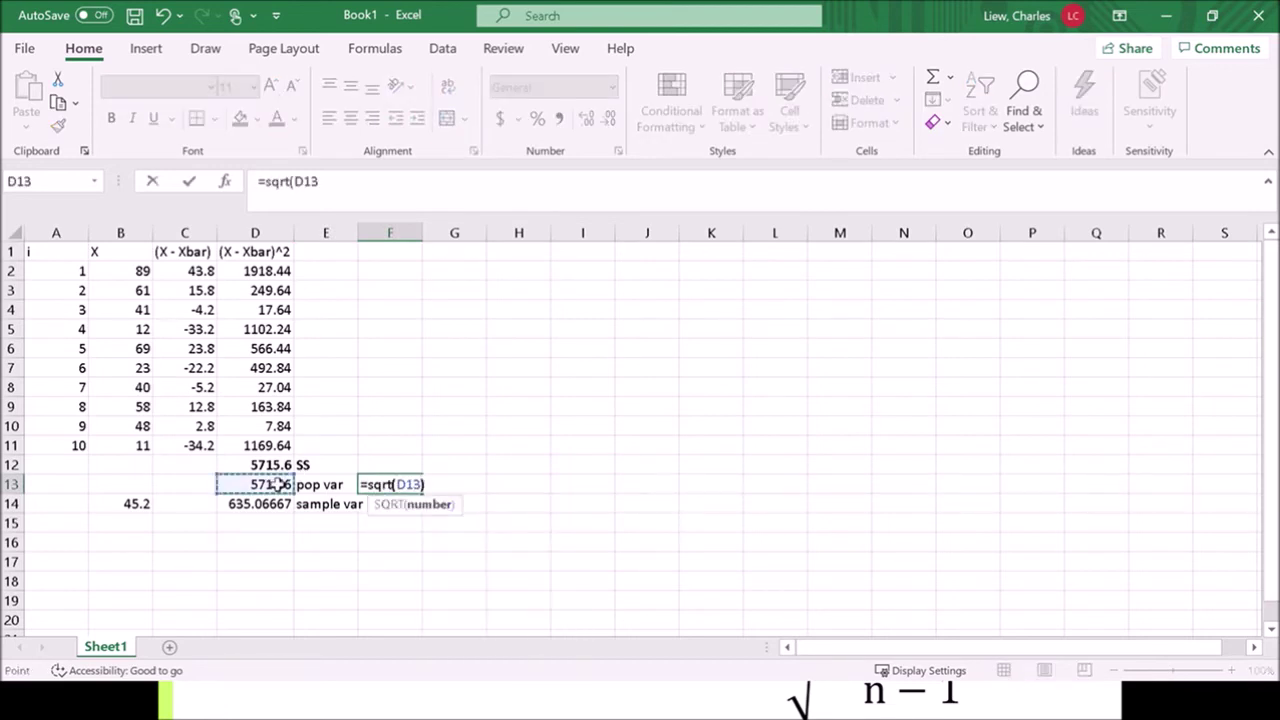
pyautogui.write(')')
pyautogui.press('Tab')
pyautogui.write('pop s')
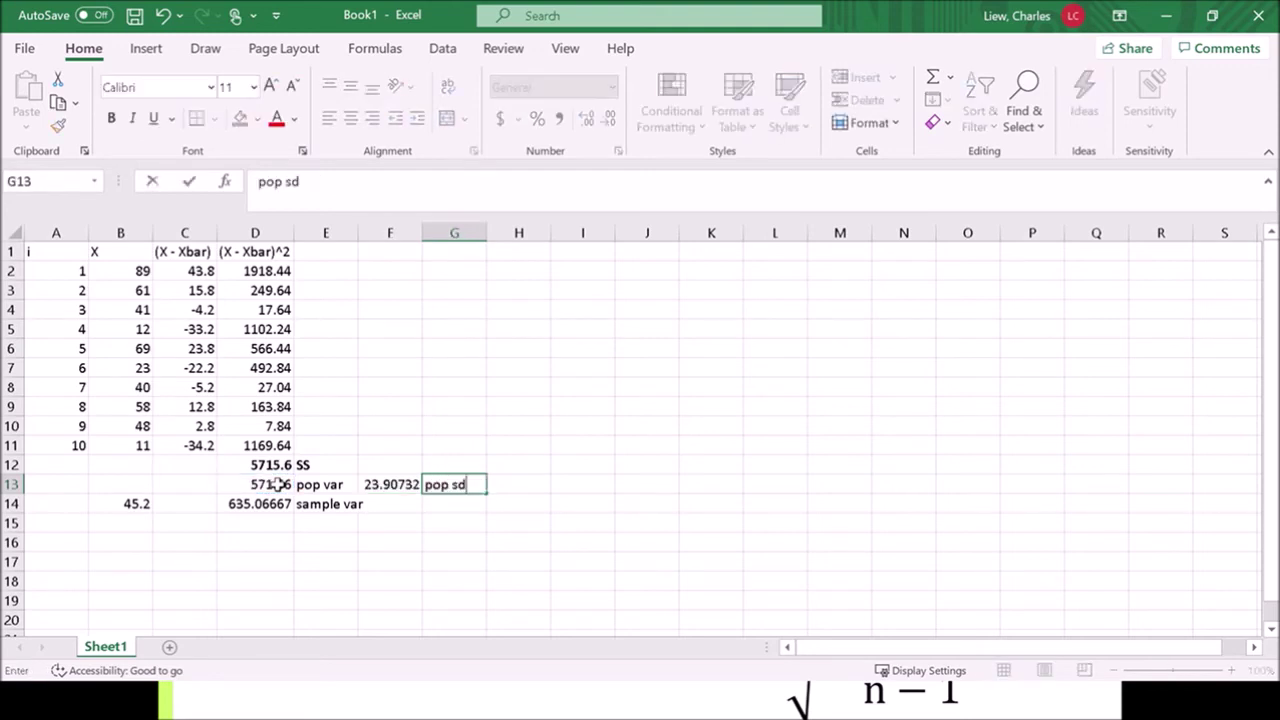
pyautogui.press('Return')
# - Calculate the sample standard deviation in F14 with =sqrt(D14), label it sample sd in G14, and fit column E to its text
pyautogui.write('=sq')
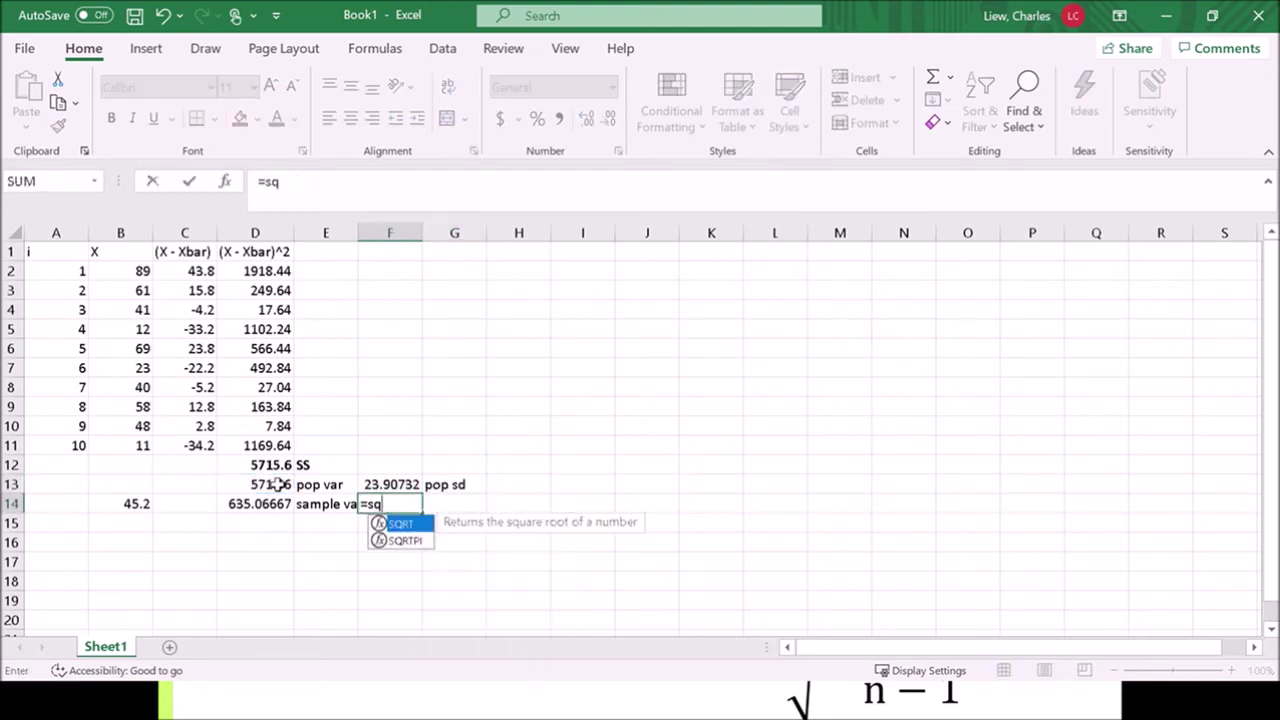
pyautogui.write('rt(')
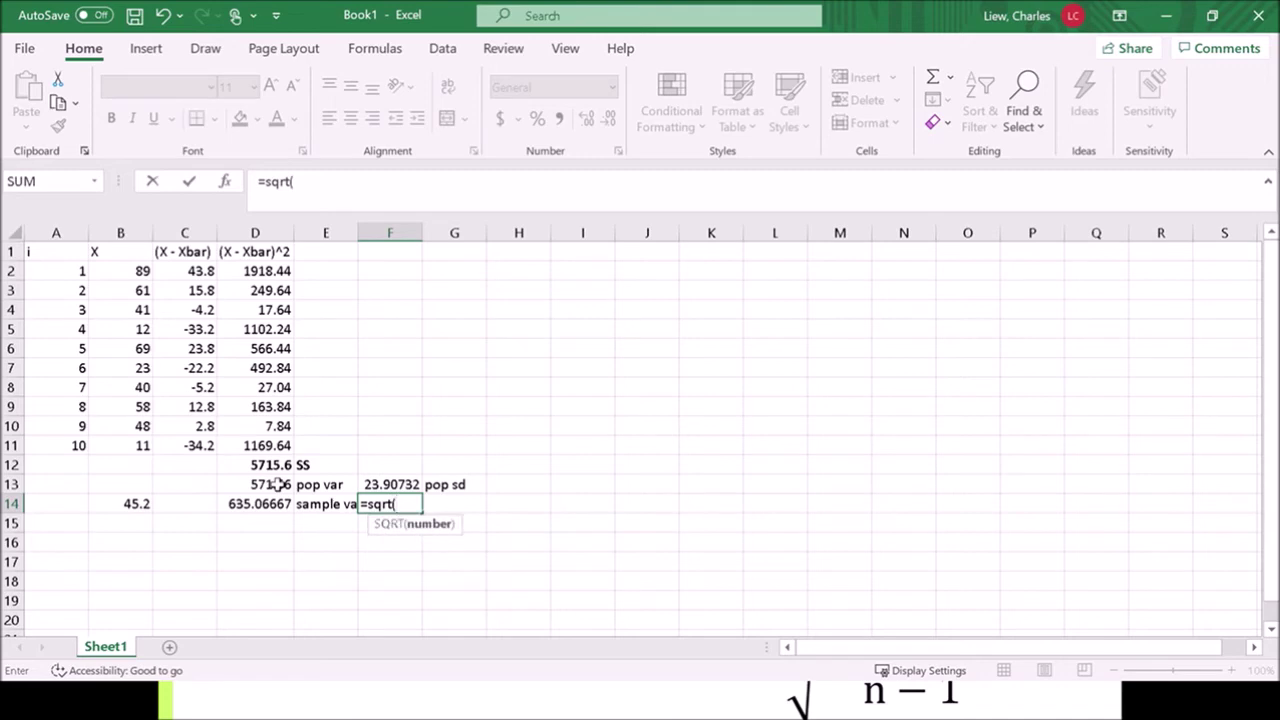
pyautogui.click(270, 504)
pyautogui.write(')')
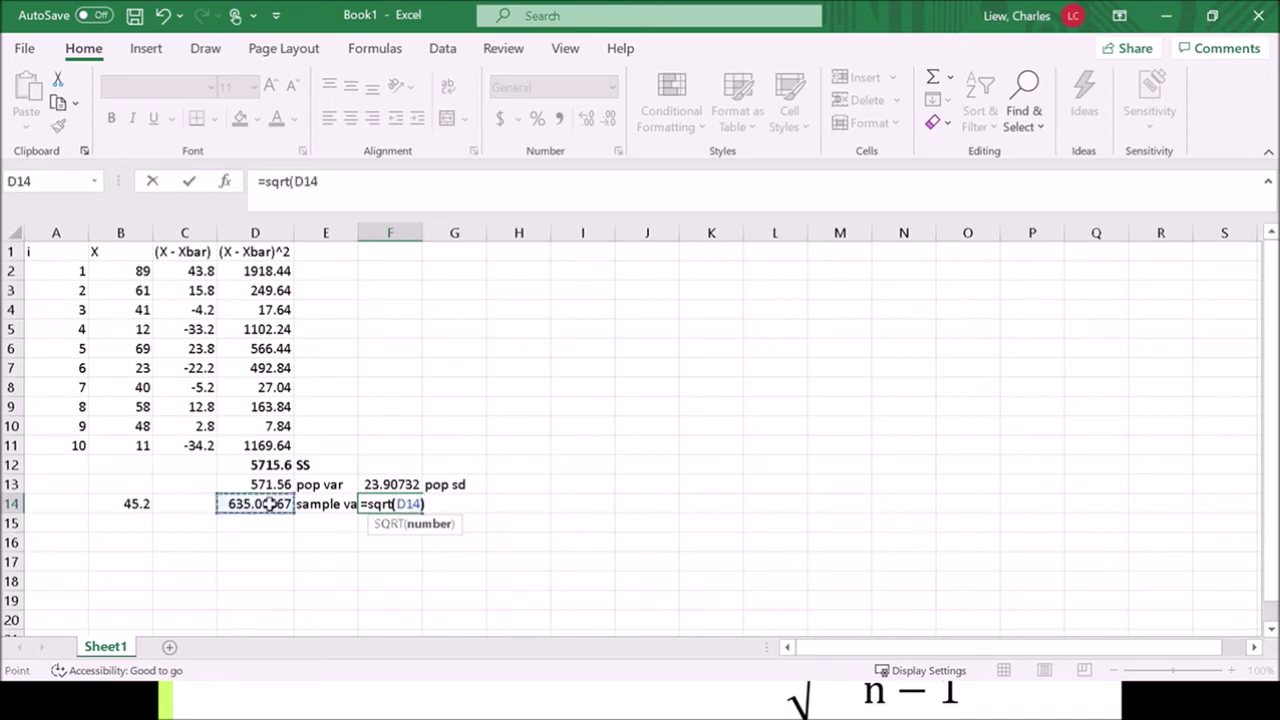
pyautogui.press('Tab')
pyautogui.write('p')
pyautogui.press('BackSpace')
pyautogui.press('BackSpace')
pyautogui.write('sample sd')
pyautogui.press('Return')
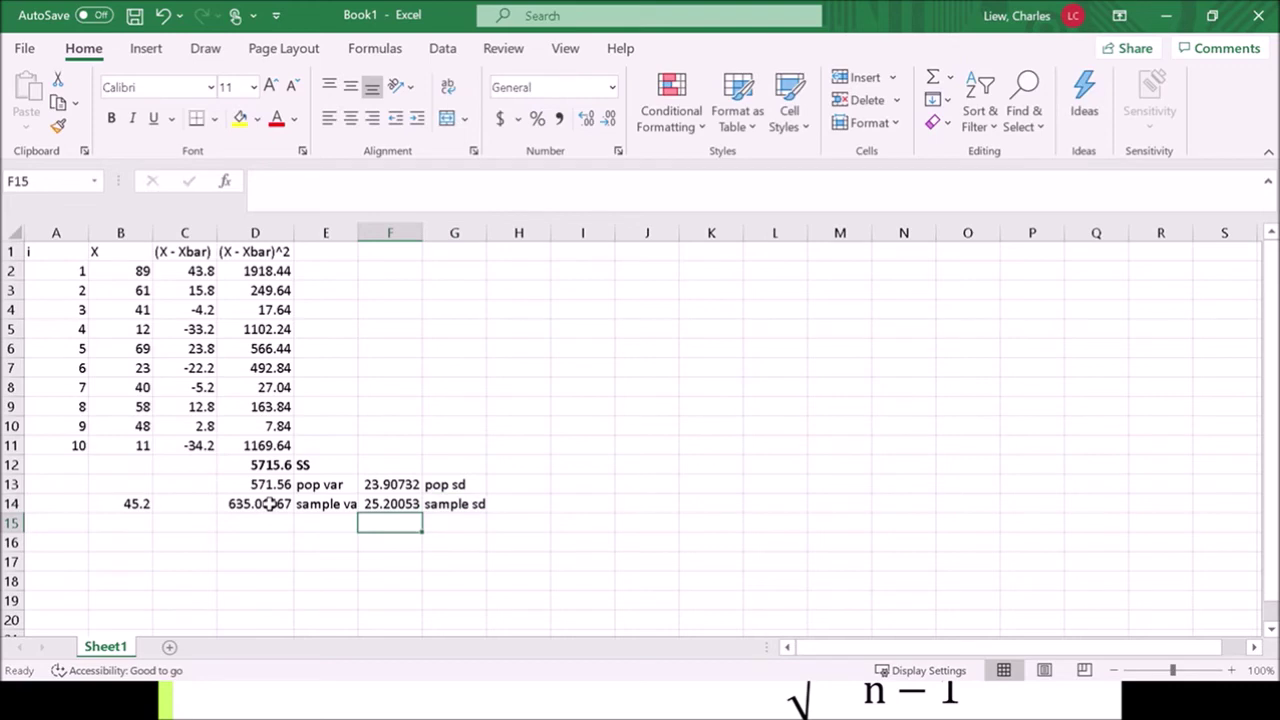
pyautogui.doubleClick(358, 232)
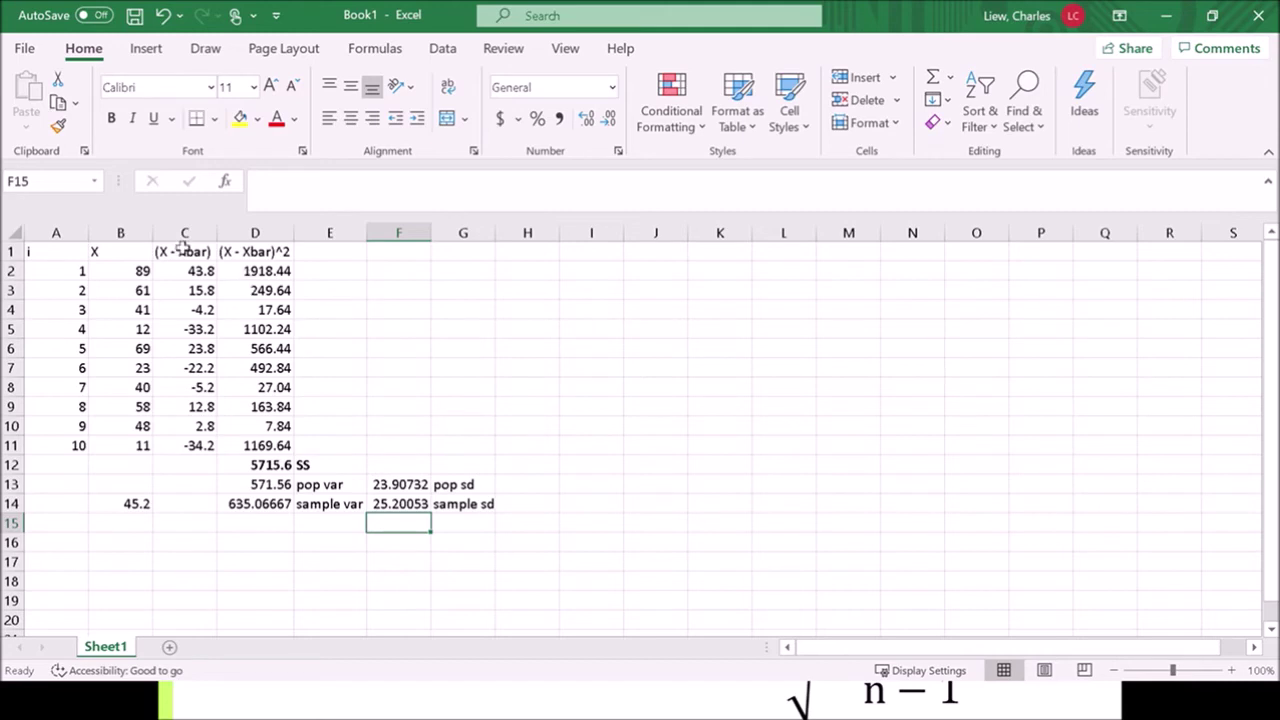
# - Calculate the sum of squares of the X values directly in G6 with the DEVSQ function and label it SS in H6
pyautogui.click(466, 350)
pyautogui.write('=')
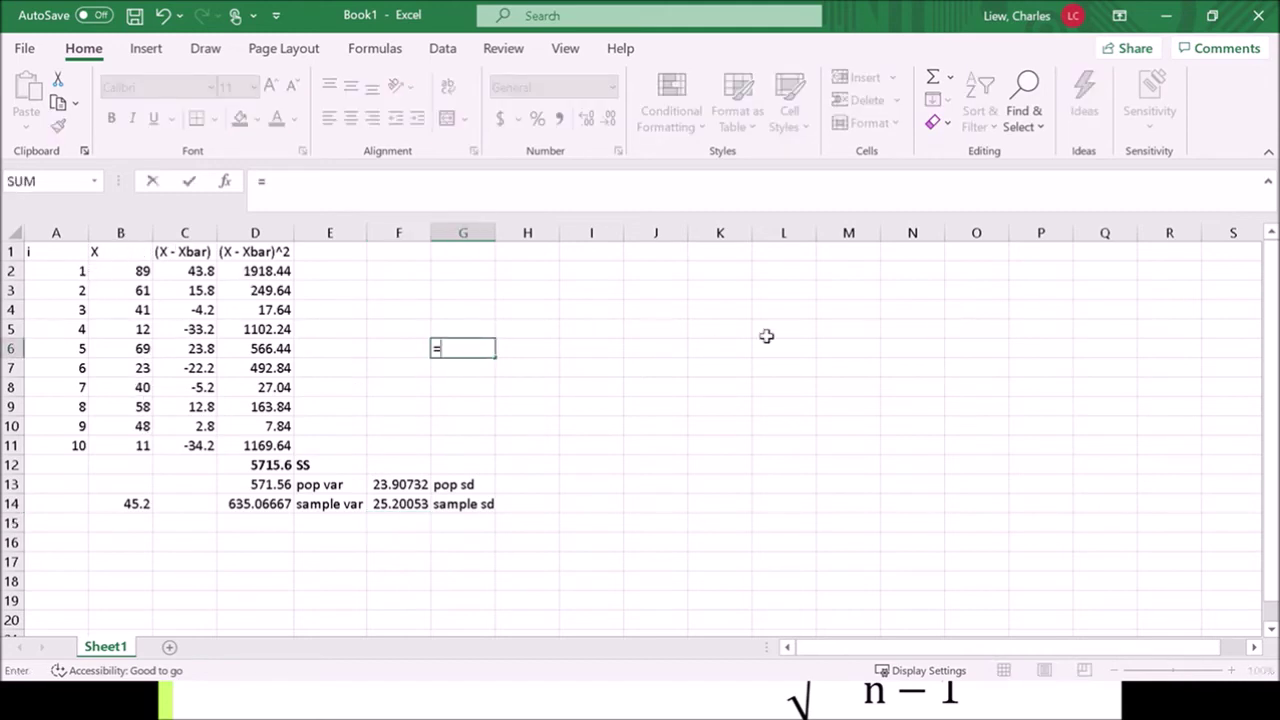
pyautogui.write('devsq(')
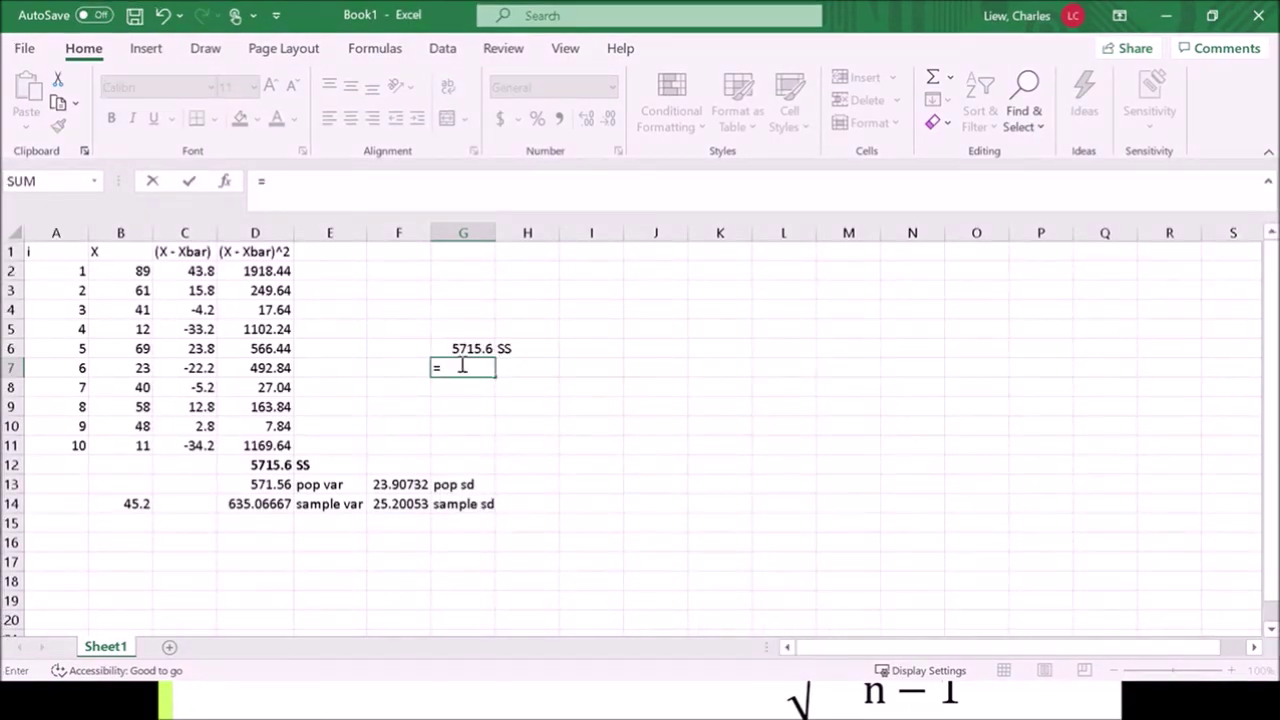
# - Calculate the population variance in G7 with =var.p(B2:B11) and label it var.p in H7
pyautogui.write('var.p(')
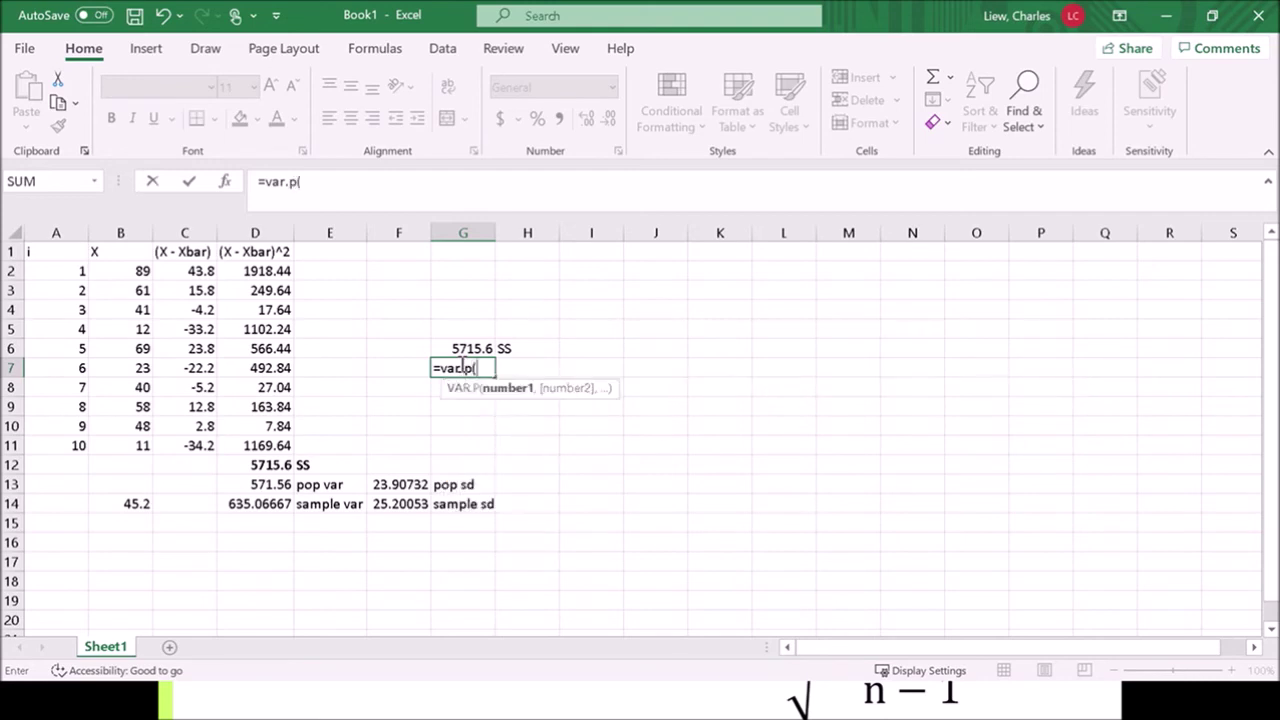
pyautogui.moveTo(126, 268); pyautogui.dragTo(140, 446)
pyautogui.press('Tab')
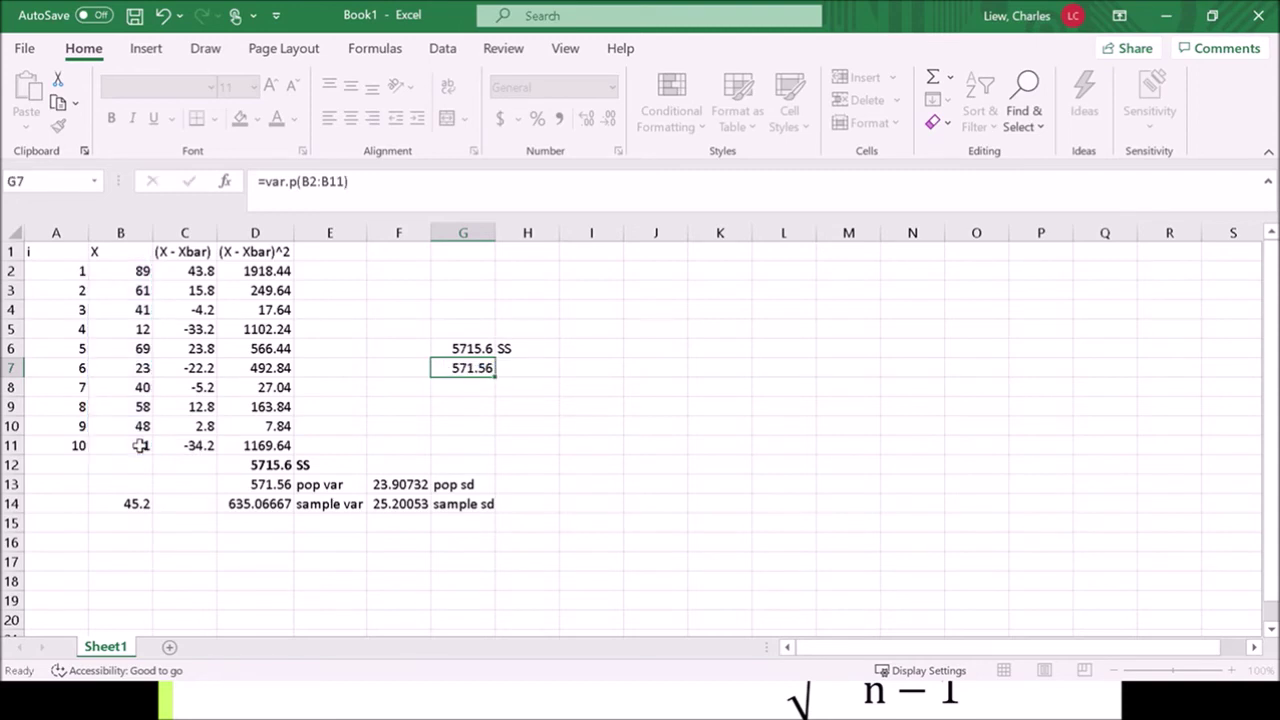
pyautogui.click(270, 483)
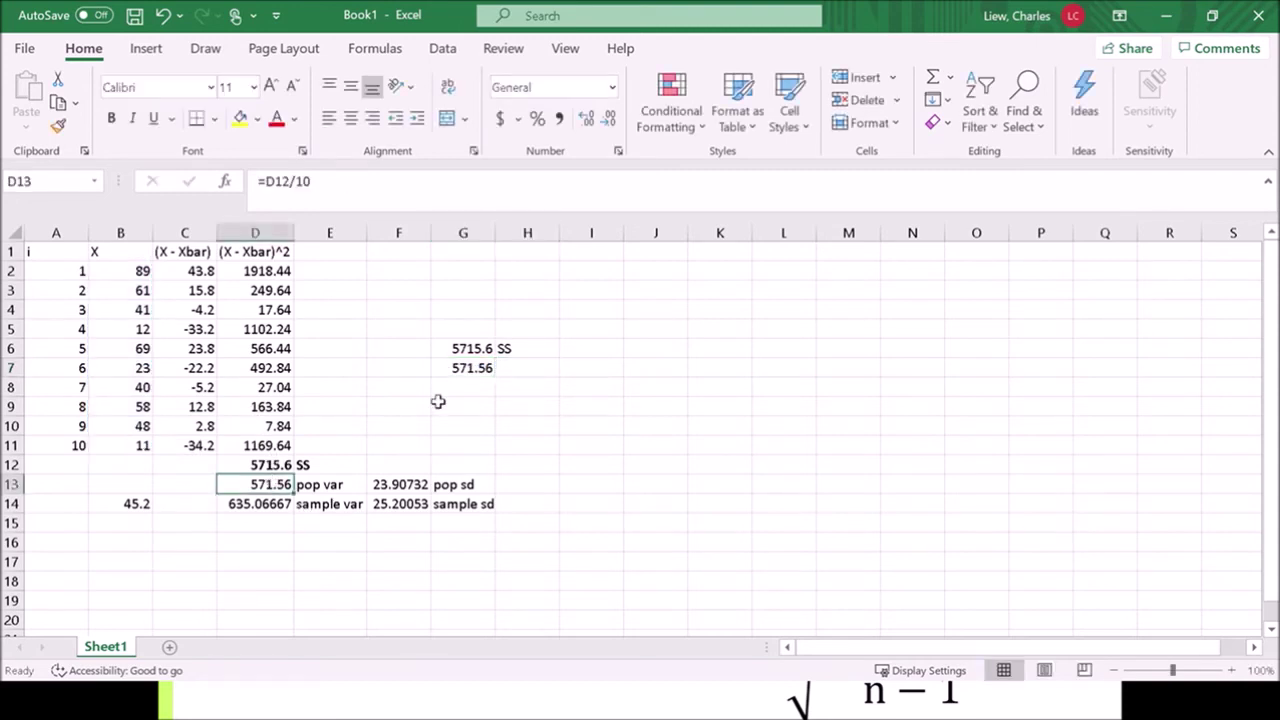
pyautogui.click(505, 368)
pyautogui.write('var.p')
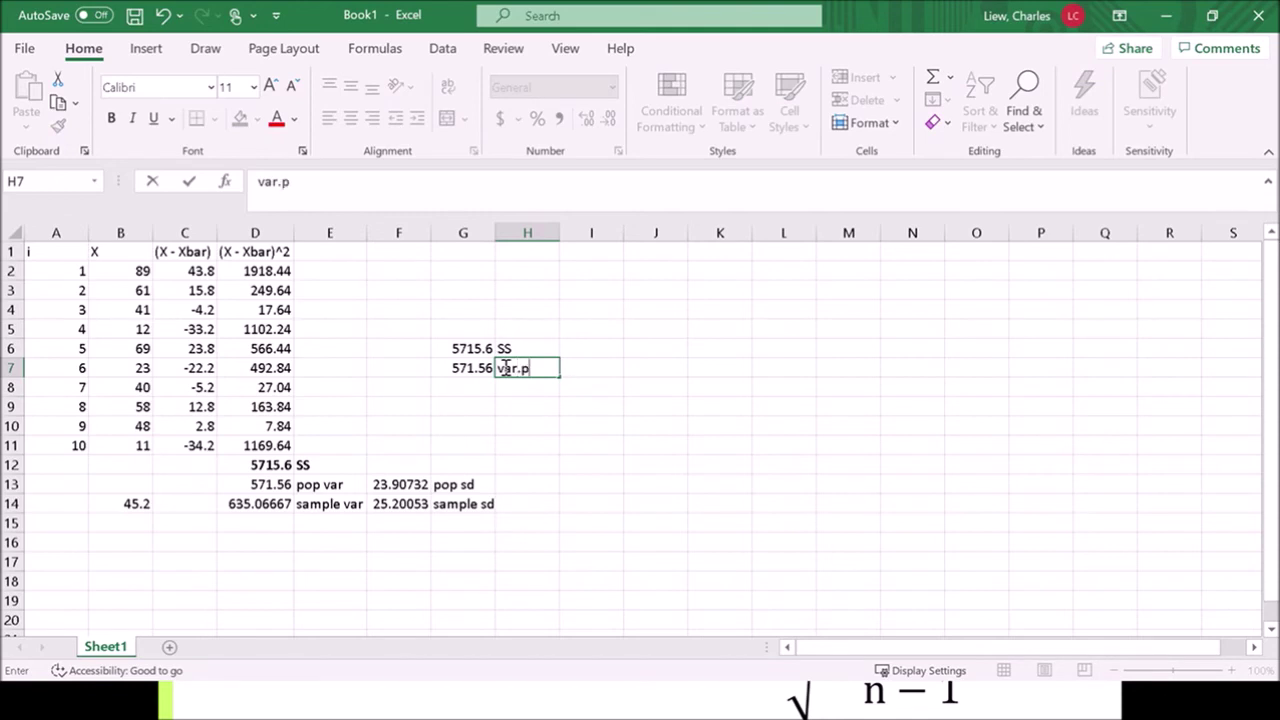
pyautogui.press('Return')
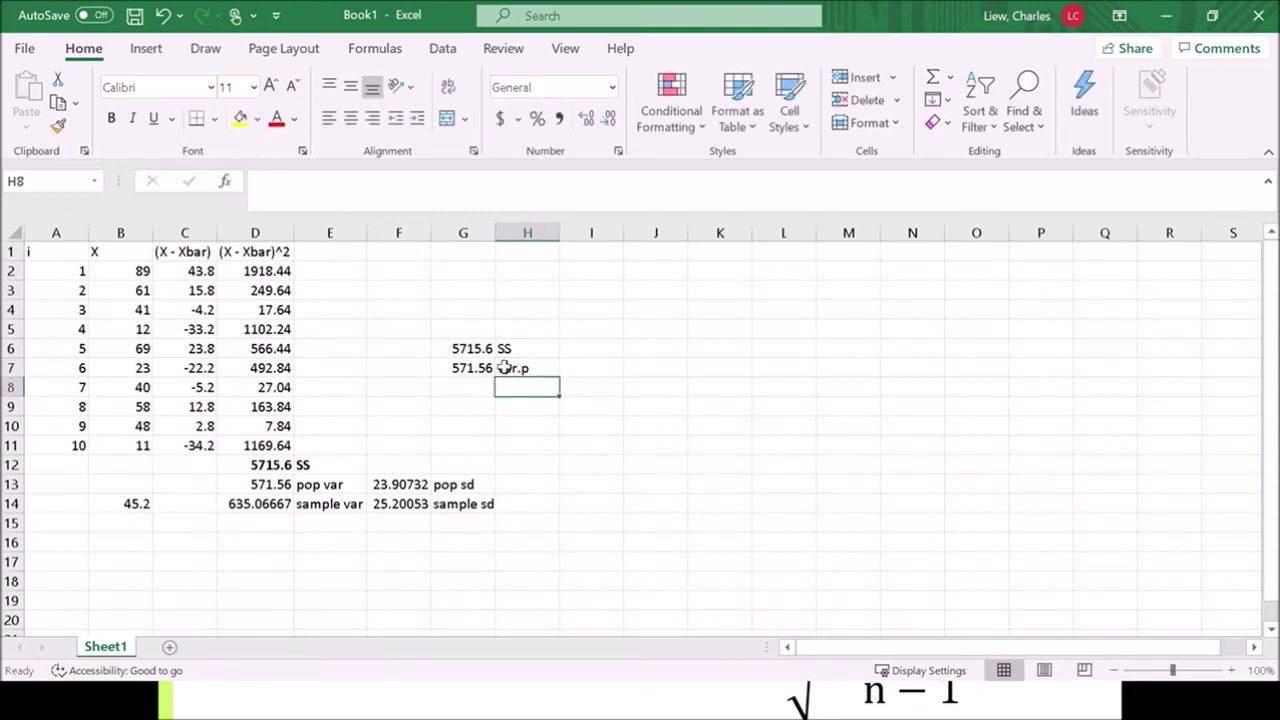
# - Calculate the population standard deviation in G8 with =stdev.p(B2:B11) and label it stdev.p in H8
pyautogui.press('Left')
pyautogui.write('=')
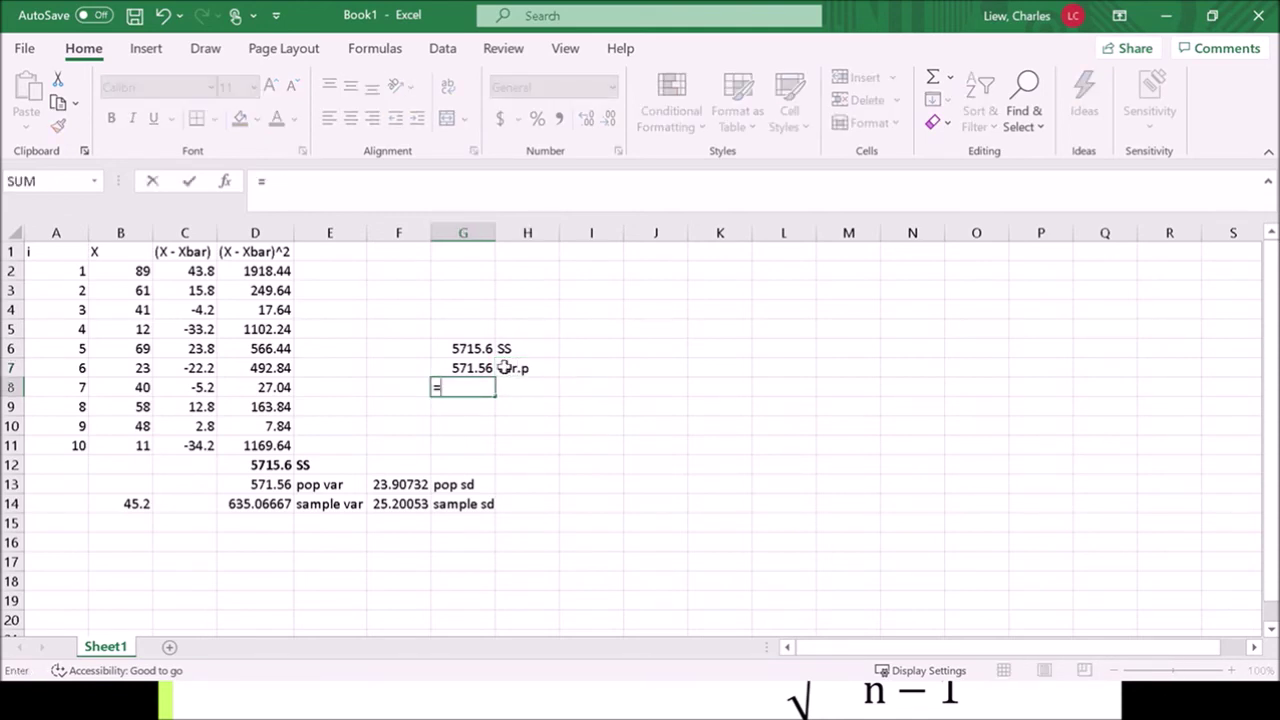
pyautogui.write('stdev.p(')
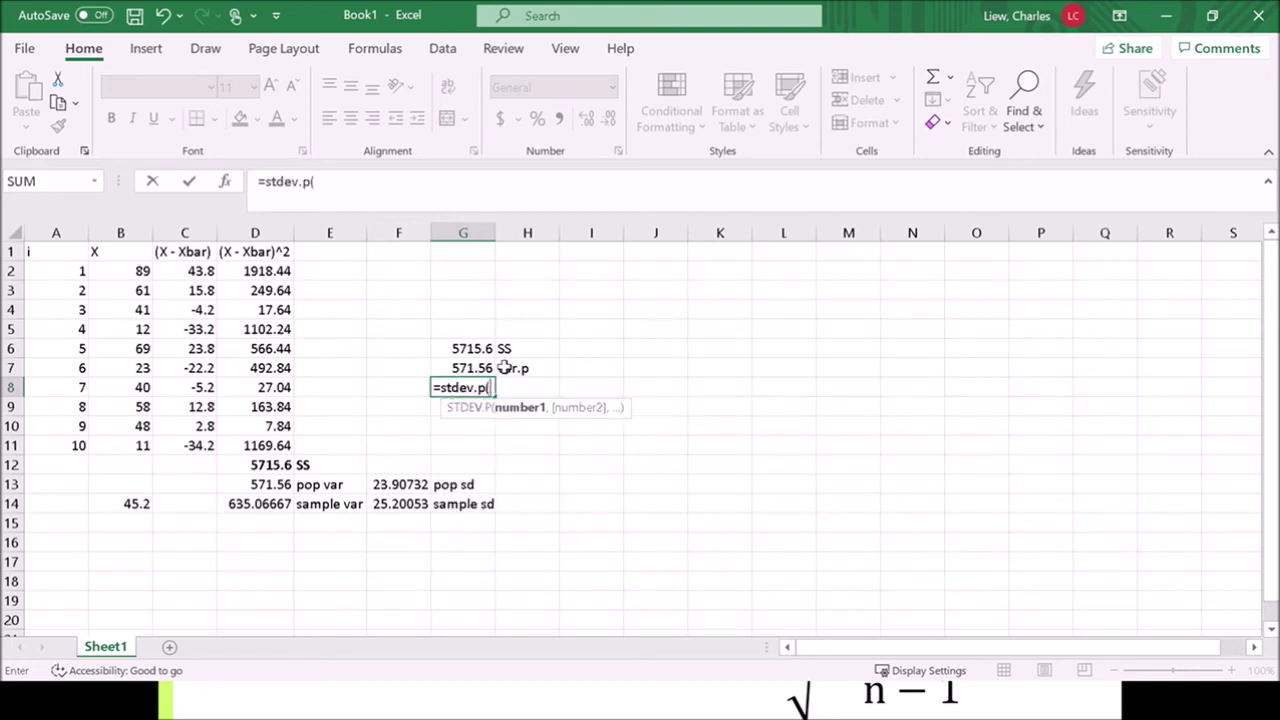
pyautogui.moveTo(106, 269); pyautogui.dragTo(127, 445)
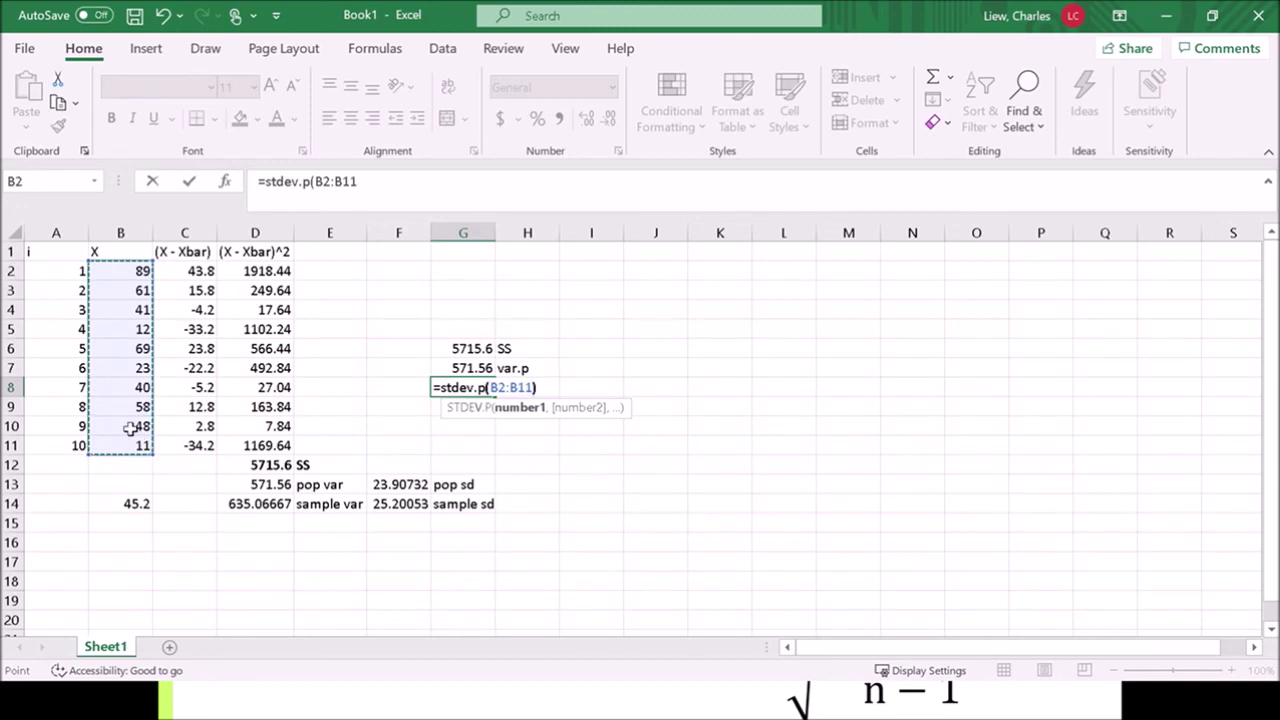
pyautogui.press('Return')
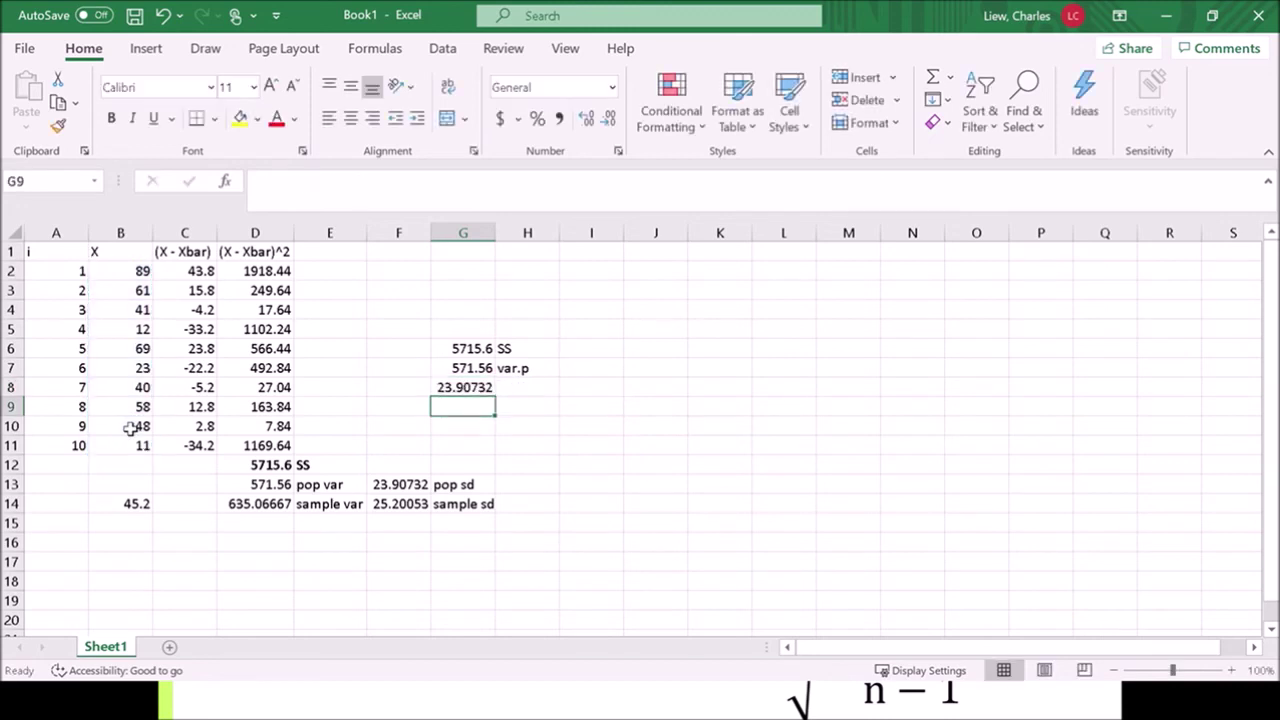
pyautogui.click(422, 486)
pyautogui.click(515, 403)
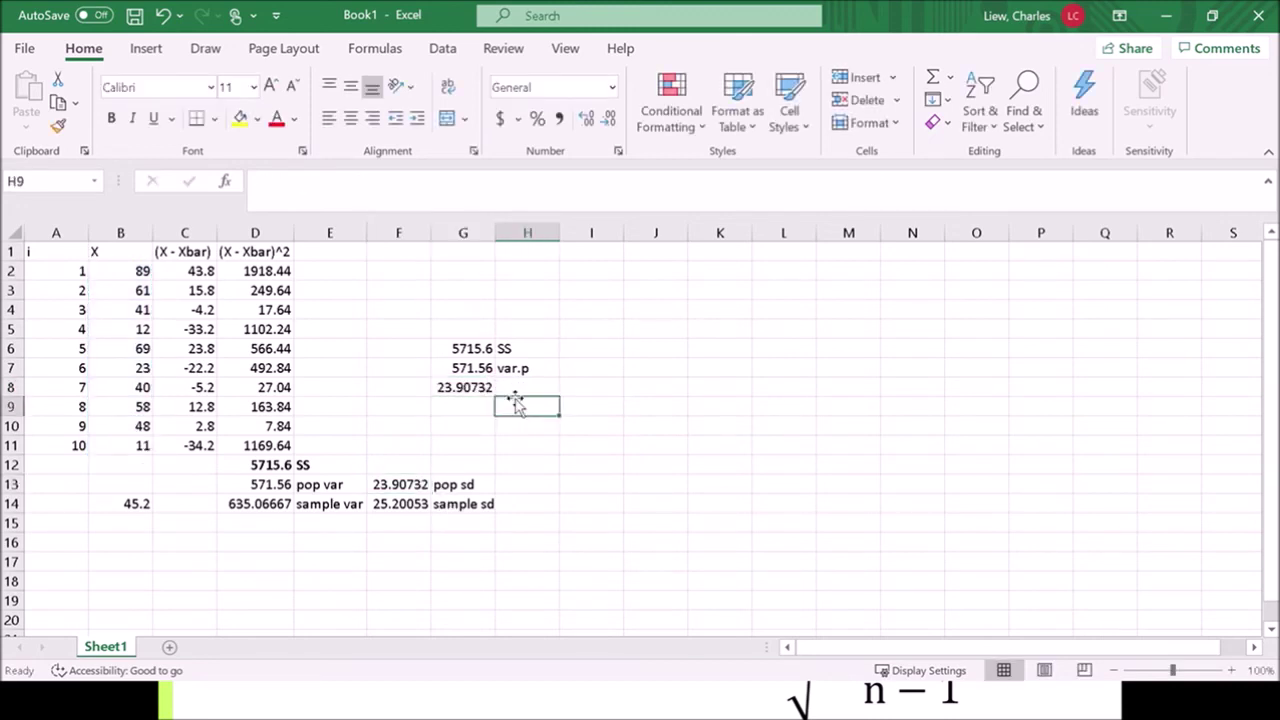
pyautogui.press('Up')
pyautogui.write('stdev.p')
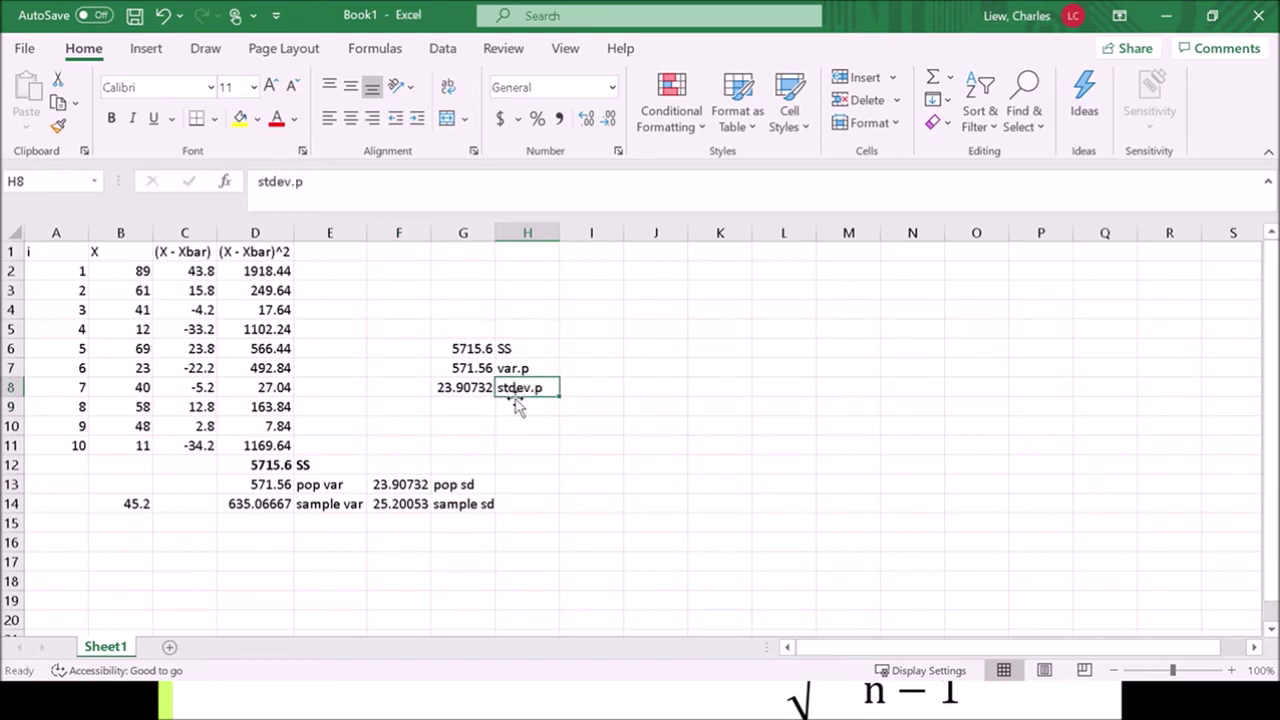
pyautogui.press('Return')
# - Replace the sum of squares label in H6 with the function name devsq
pyautogui.moveTo(540, 366); pyautogui.dragTo(530, 347)
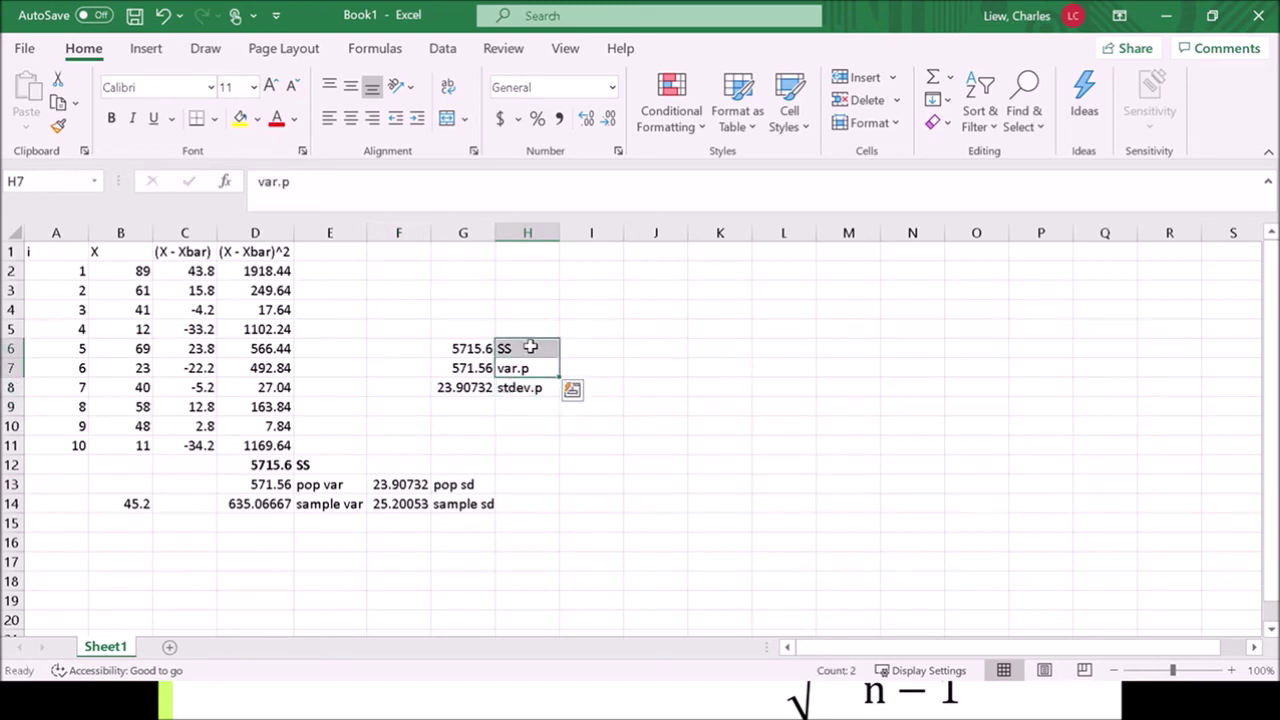
pyautogui.click(530, 347)
pyautogui.write('devsq')
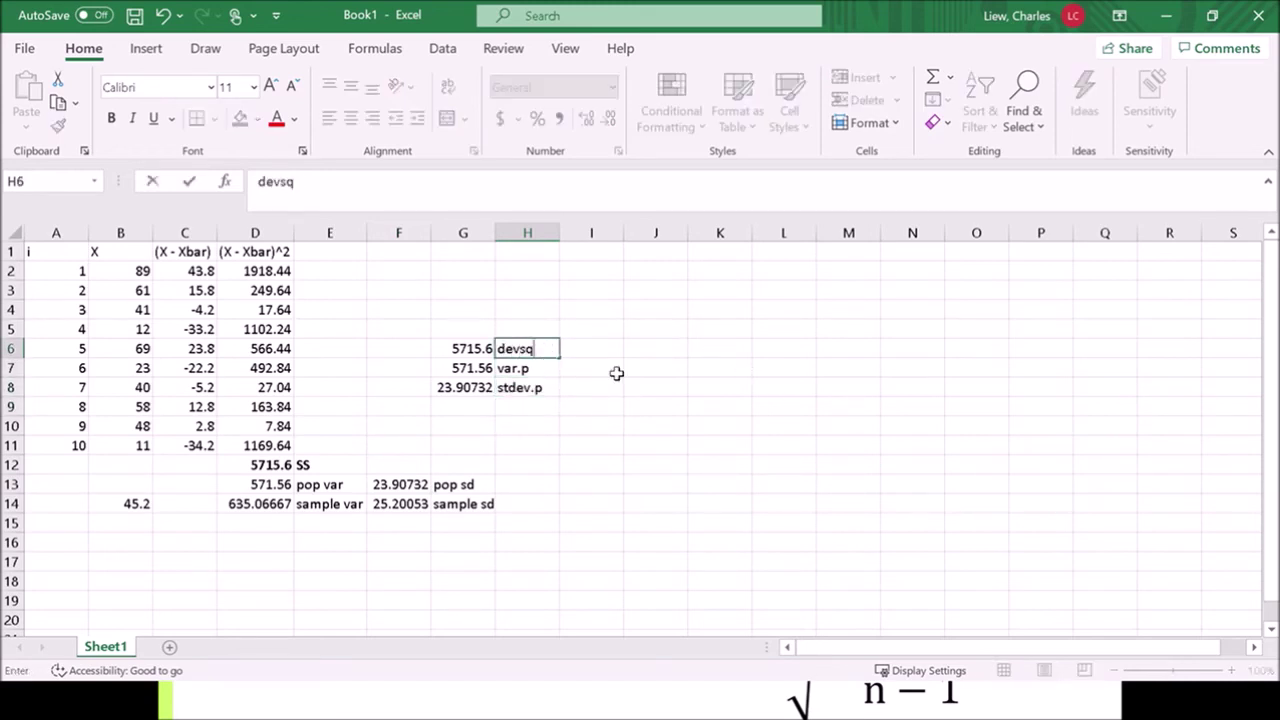
pyautogui.click(705, 388)
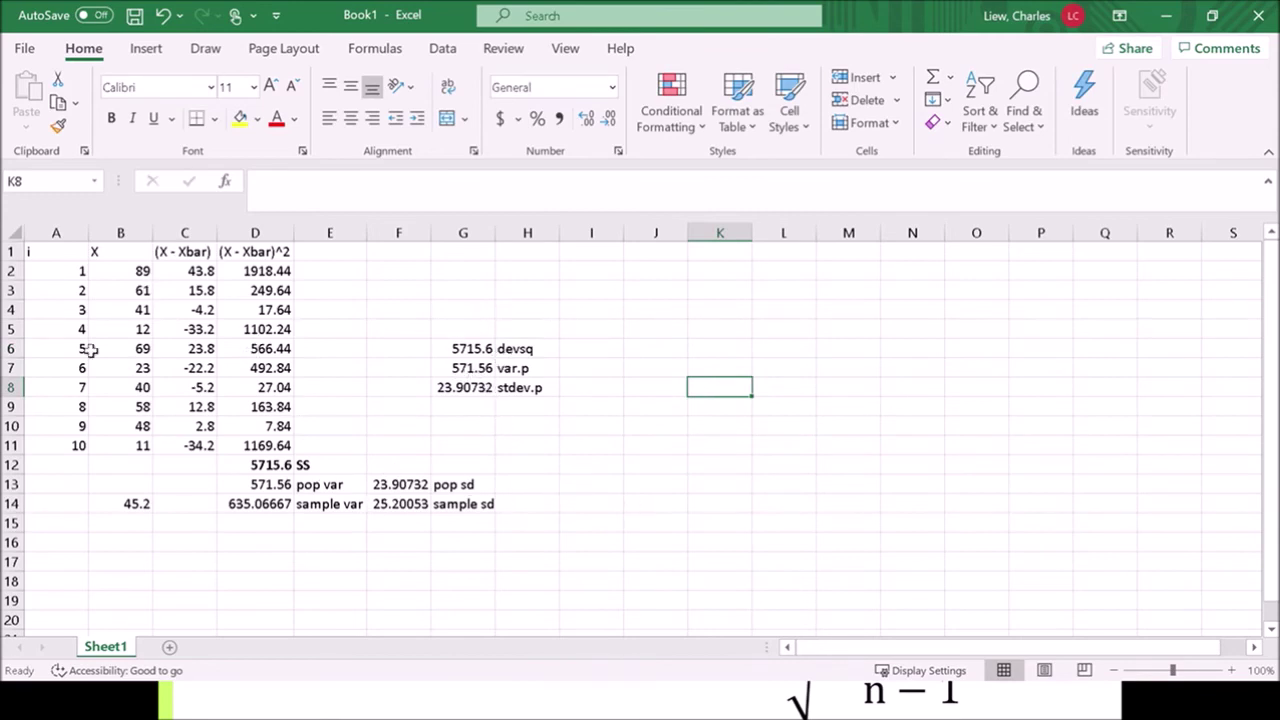
# - Calculate the sample variance of the X values in I7 with =var.s(B2:B11)
pyautogui.click(599, 353)
pyautogui.click(589, 369)
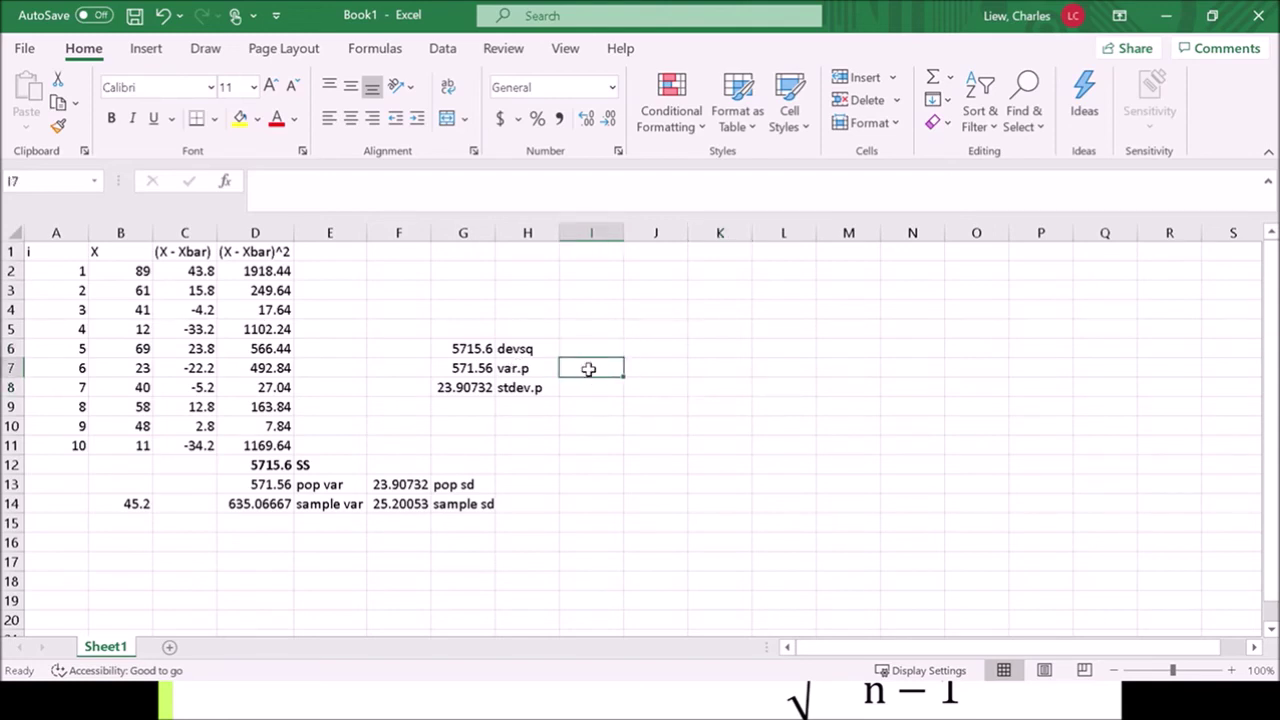
pyautogui.write('=var.s(')
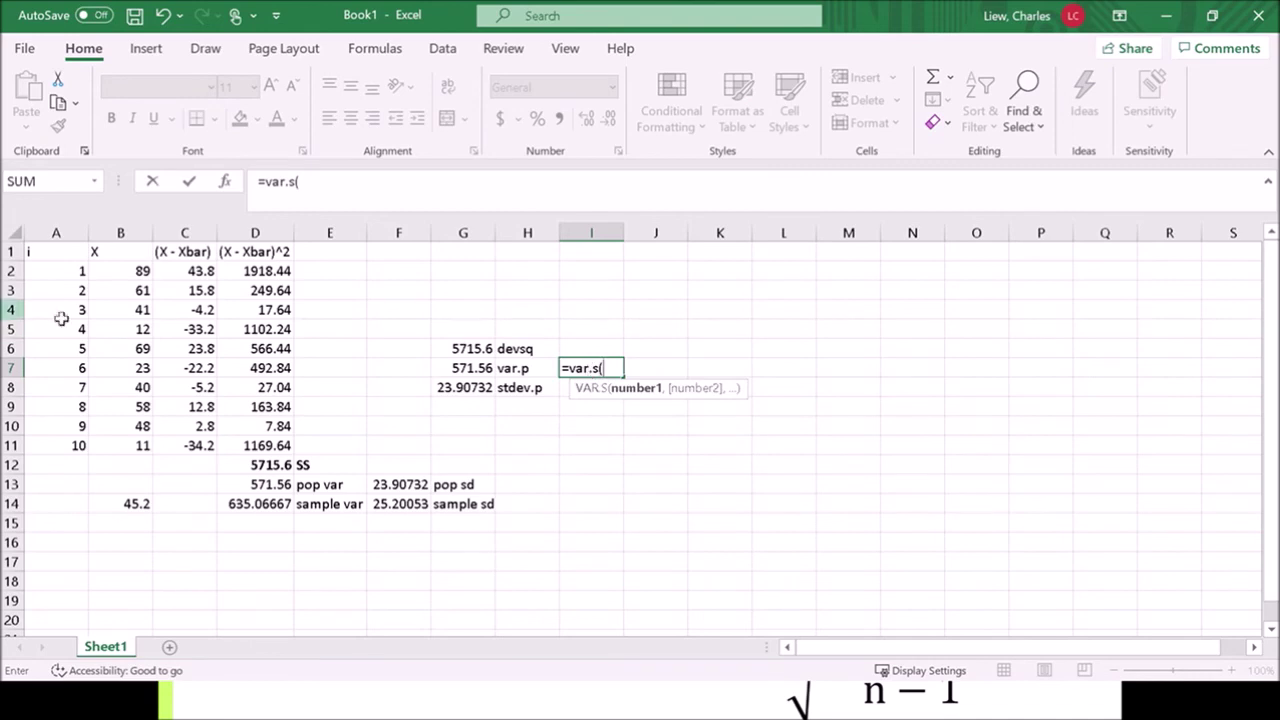
pyautogui.moveTo(137, 276); pyautogui.dragTo(139, 442)
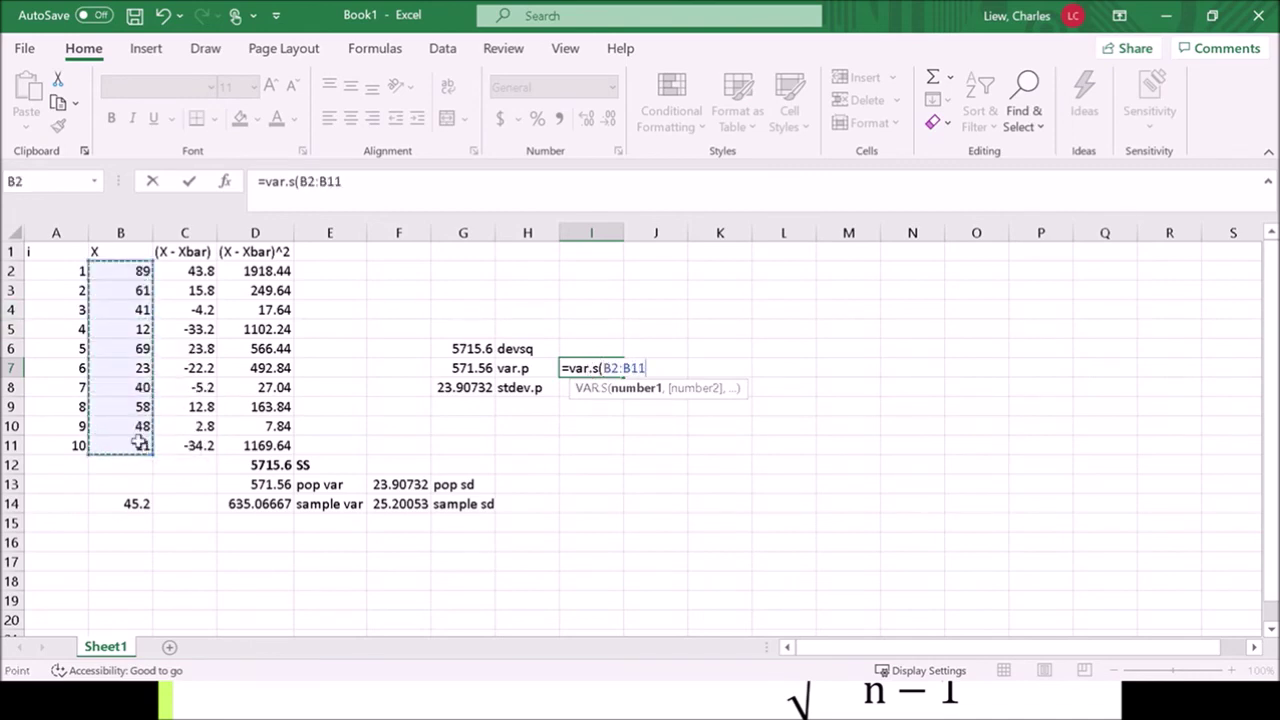
pyautogui.press('Return')
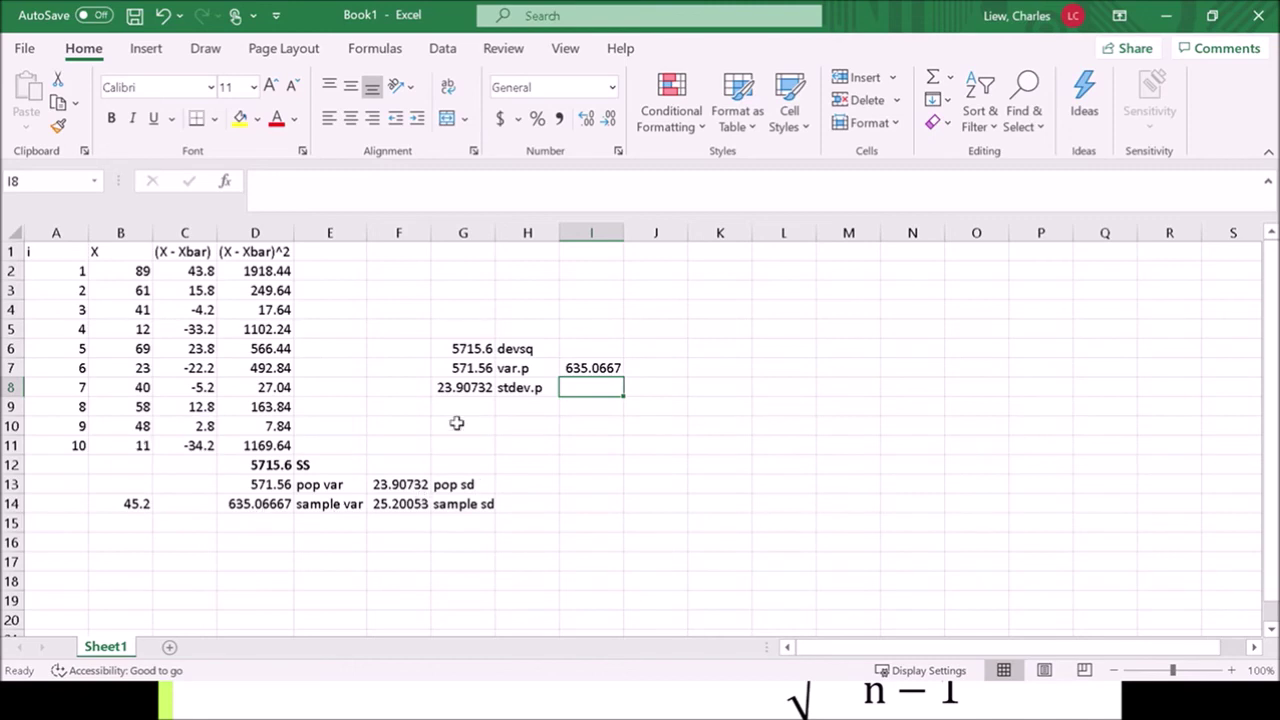
# - Calculate the sample standard deviation in I8 with =stdev.s(B2:B11) and compare it with the manual result in F14
pyautogui.write('=stdev.s(')
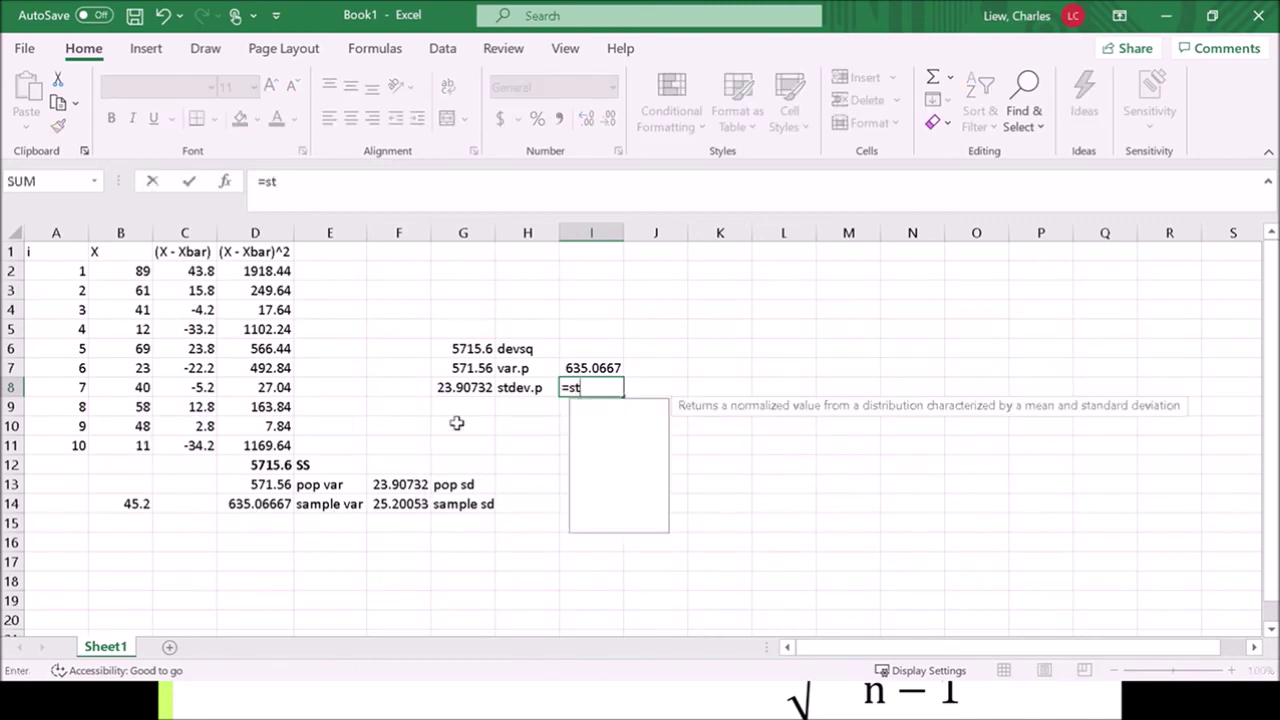
pyautogui.moveTo(131, 270); pyautogui.dragTo(135, 430)
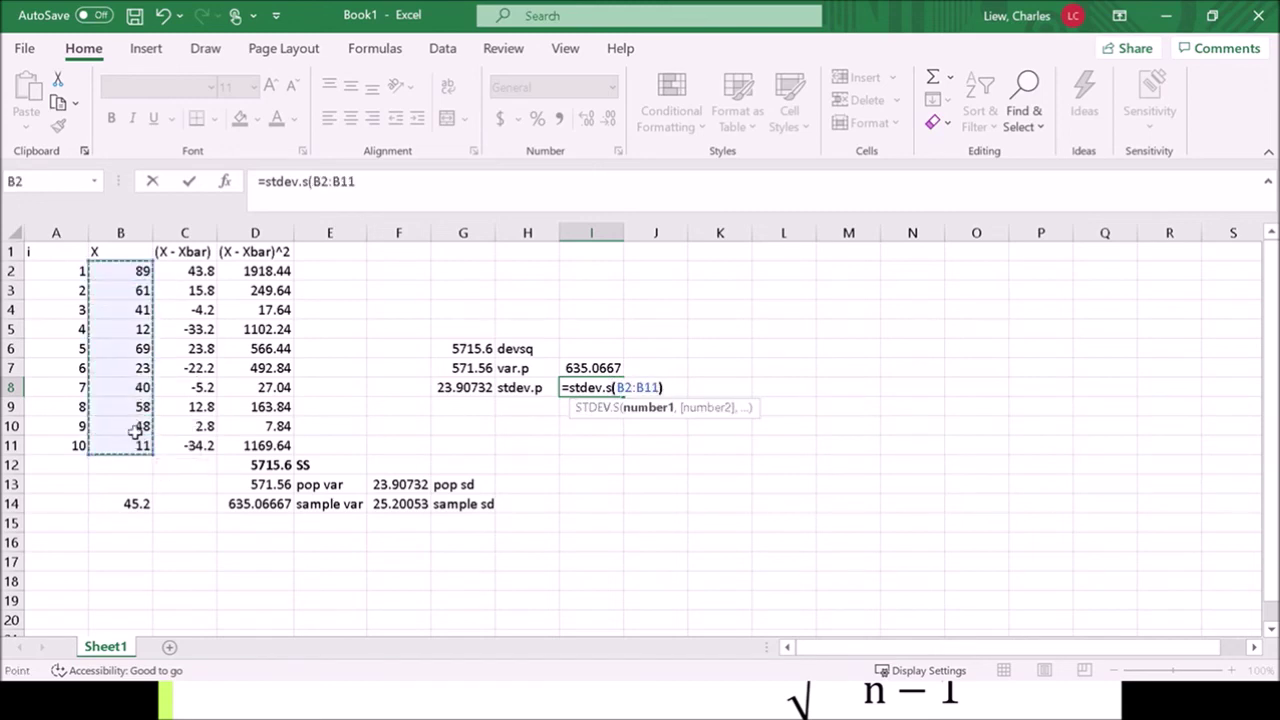
pyautogui.press('Return')
pyautogui.click(414, 503)
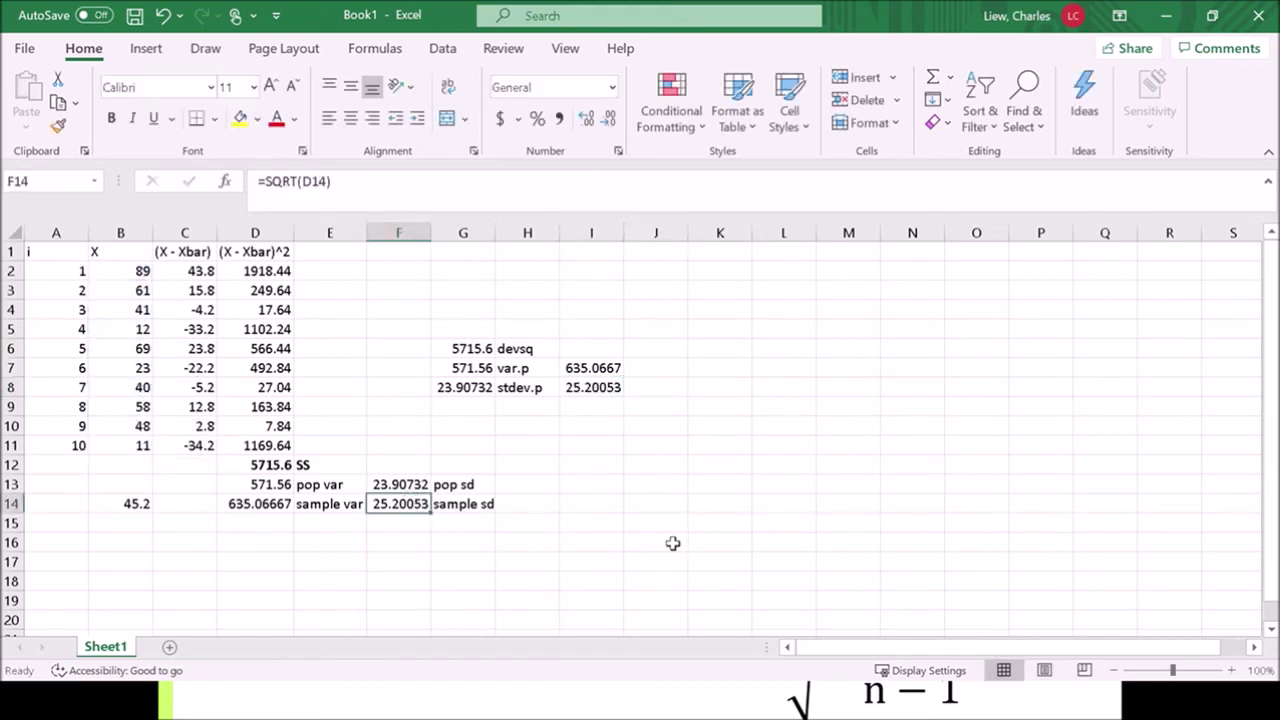
pyautogui.click(720, 529)
# - Label the two sample results var.s in J7 and stdev.s in J8
pyautogui.click(650, 367)
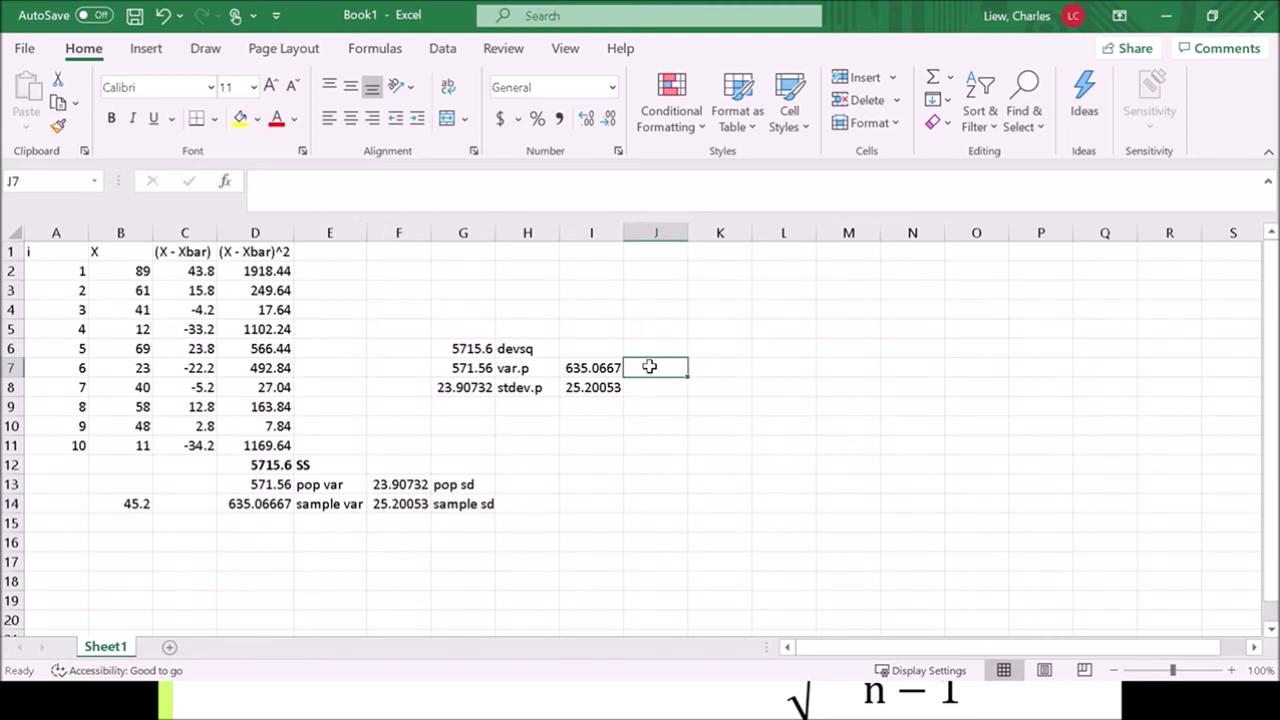
pyautogui.write('var.s')
pyautogui.press('Return')
pyautogui.write('stdev.s')
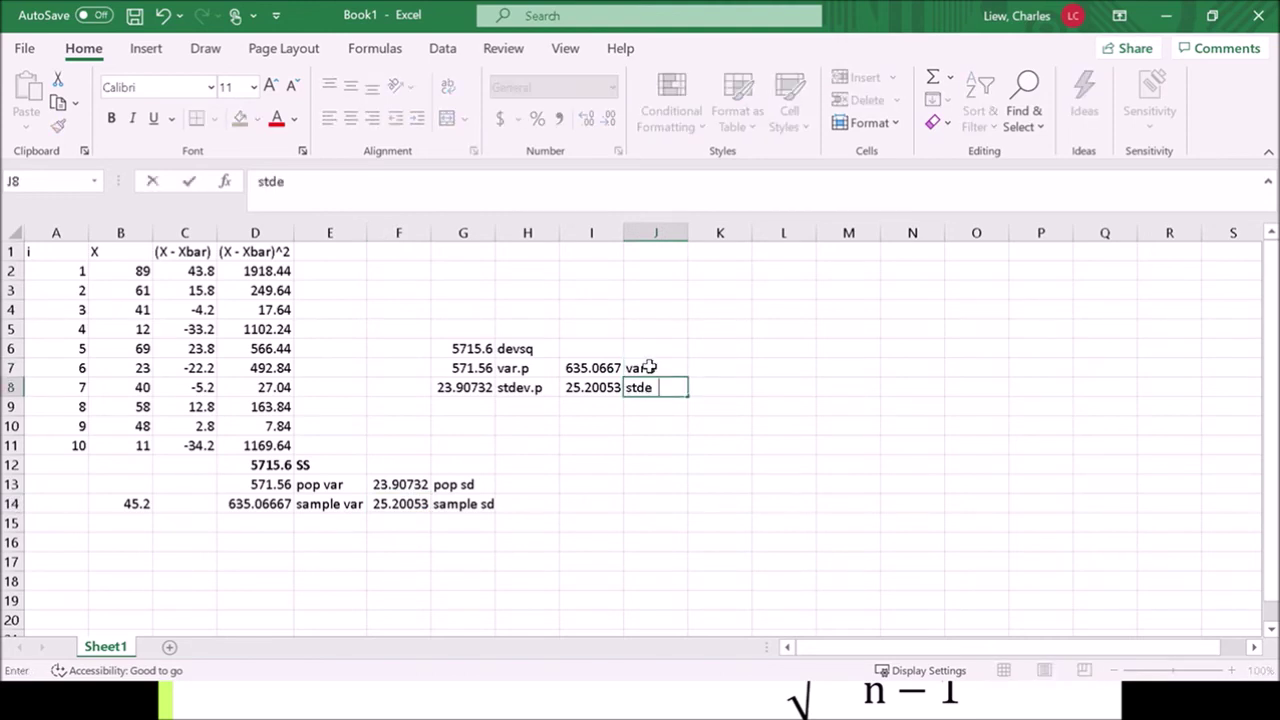
pyautogui.press('Return')
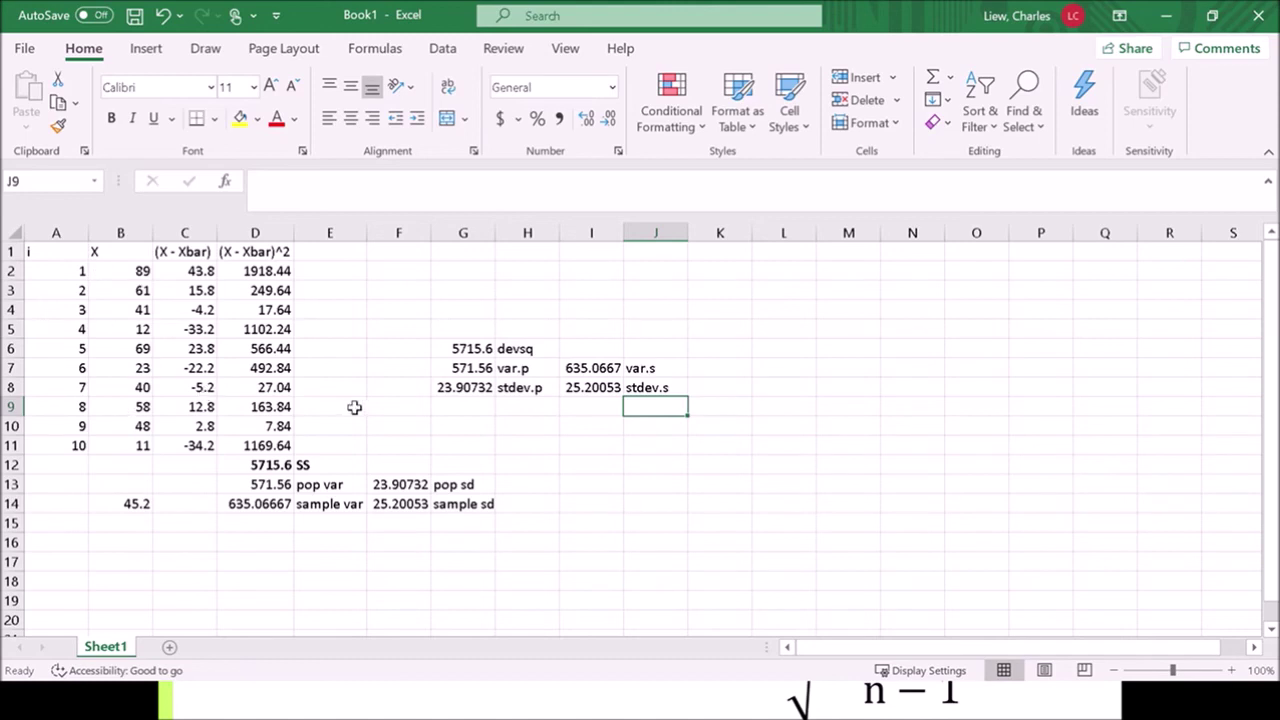
pyautogui.click(256, 372)
pyautogui.moveTo(256, 372); pyautogui.dragTo(290, 406)
pyautogui.click(322, 312)
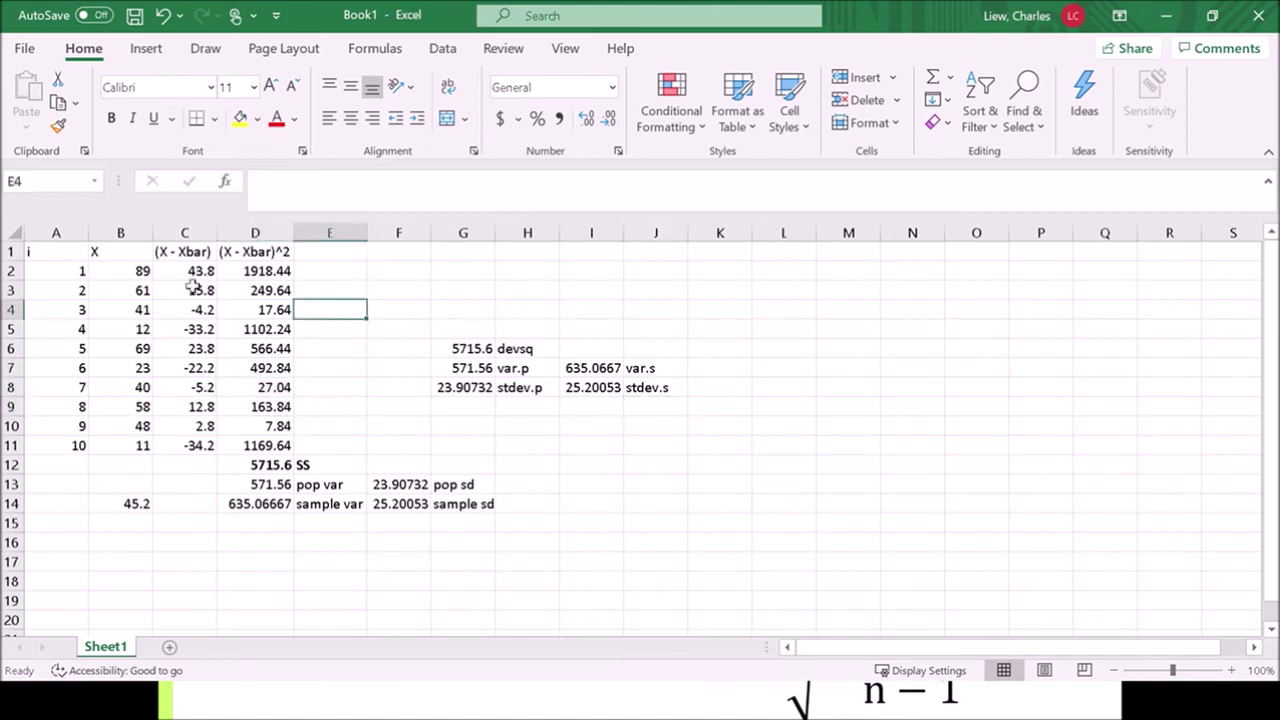
pyautogui.click(131, 278)
pyautogui.moveTo(176, 256); pyautogui.dragTo(287, 464)
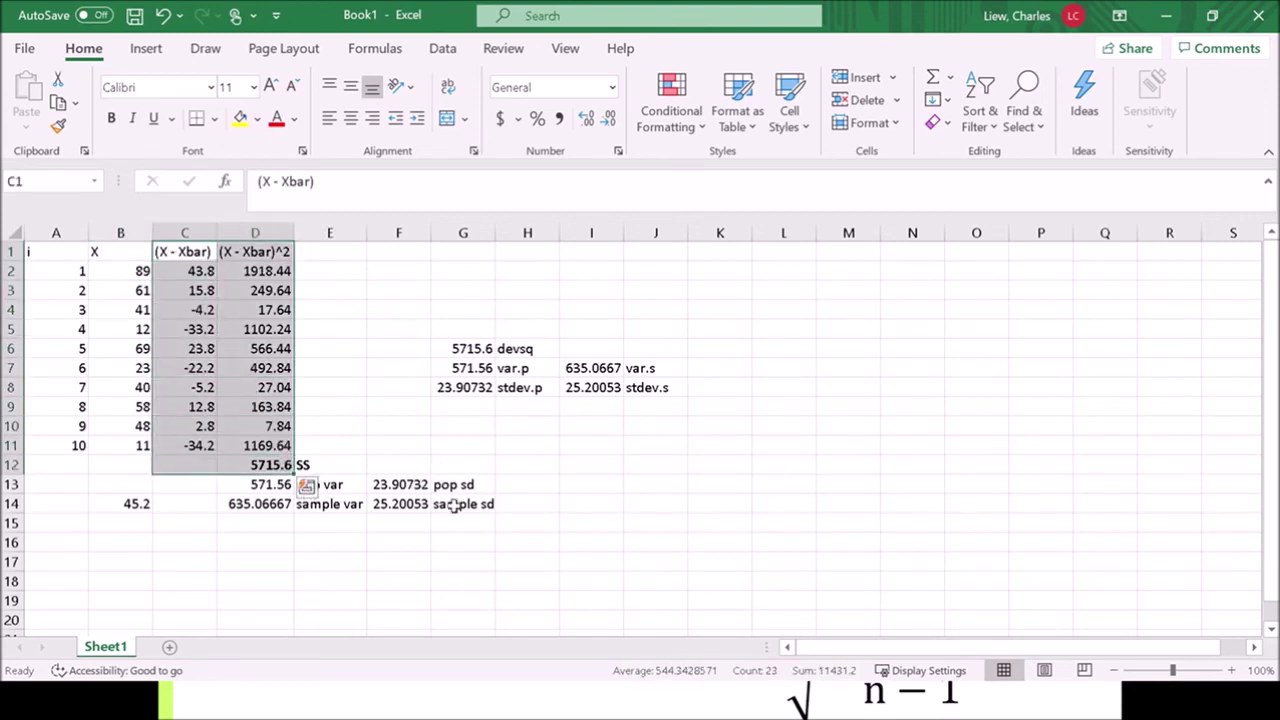
pyautogui.click(642, 502)
# - Close the workbook without saving the changes
pyautogui.click(1260, 12)
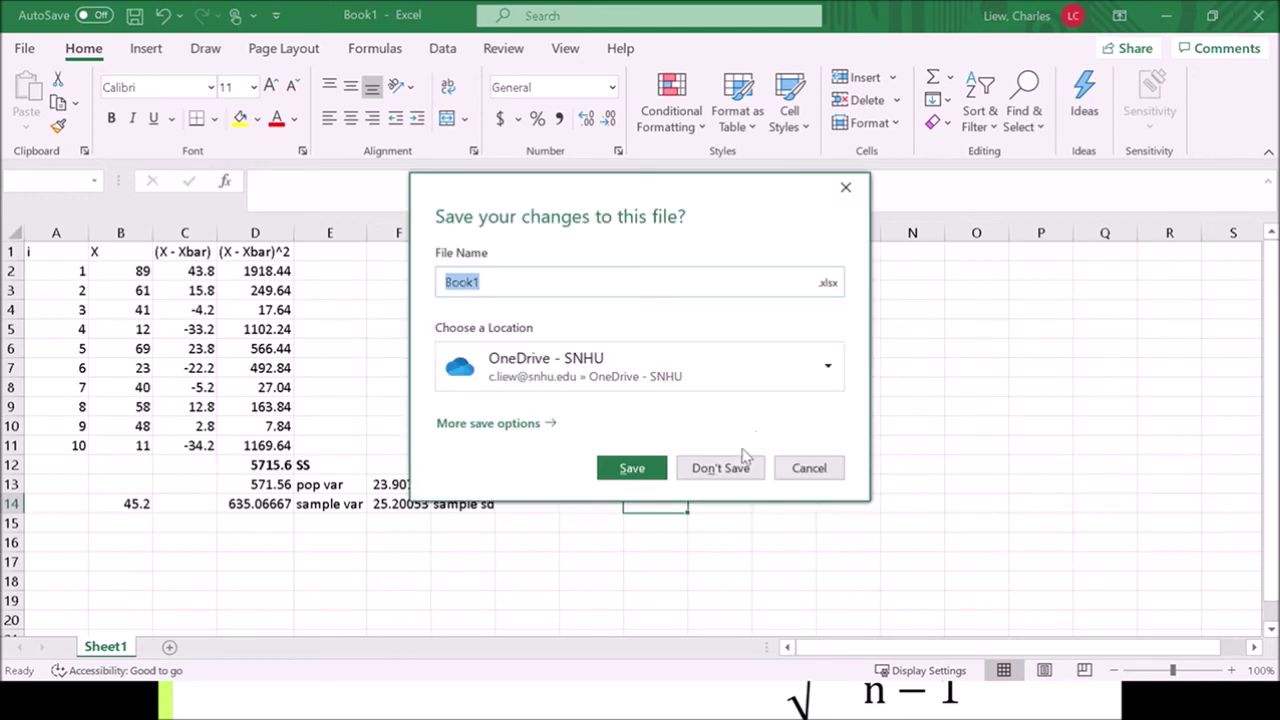
pyautogui.click(741, 468)
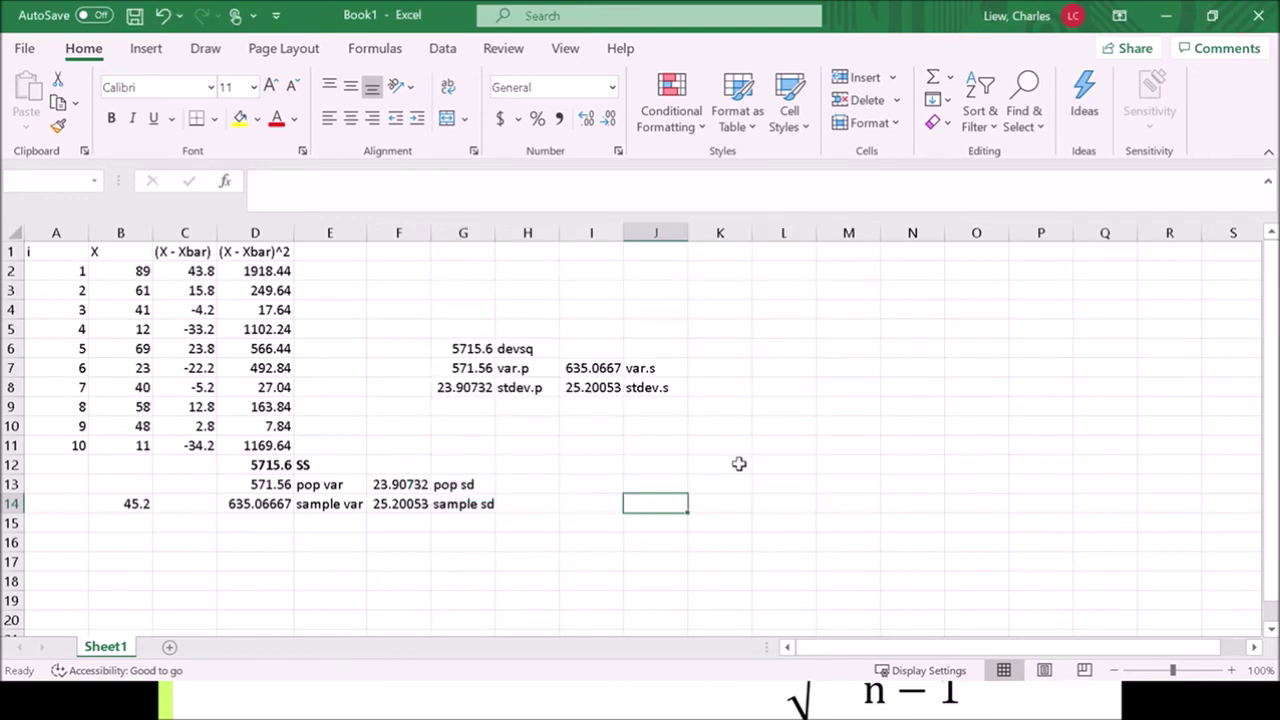